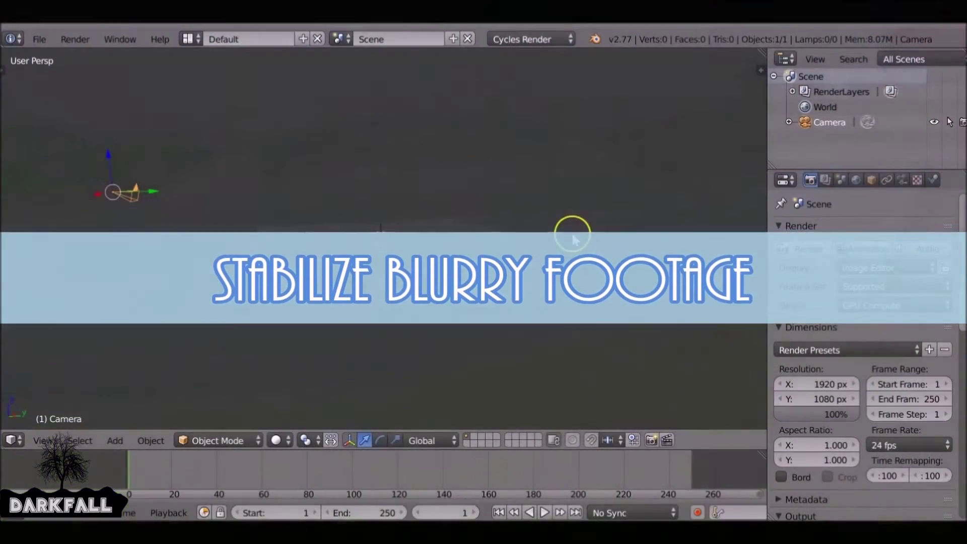
Change the 3D viewport to the Movie Clip Editor and load Raw001.mp4 from the Tutorials\Stabilize folder.
{"action": "left_click", "coordinate": [14, 440]}
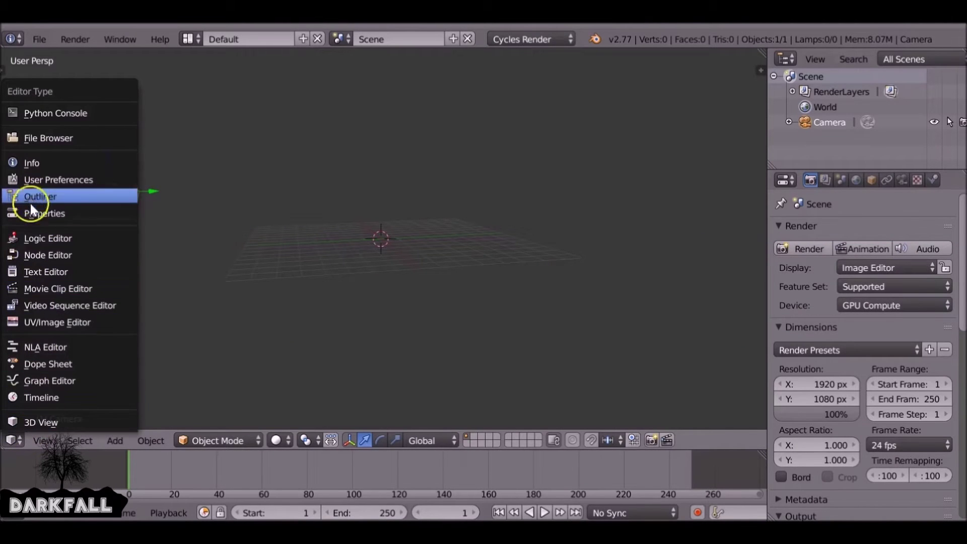
{"action": "left_click", "coordinate": [103, 288]}
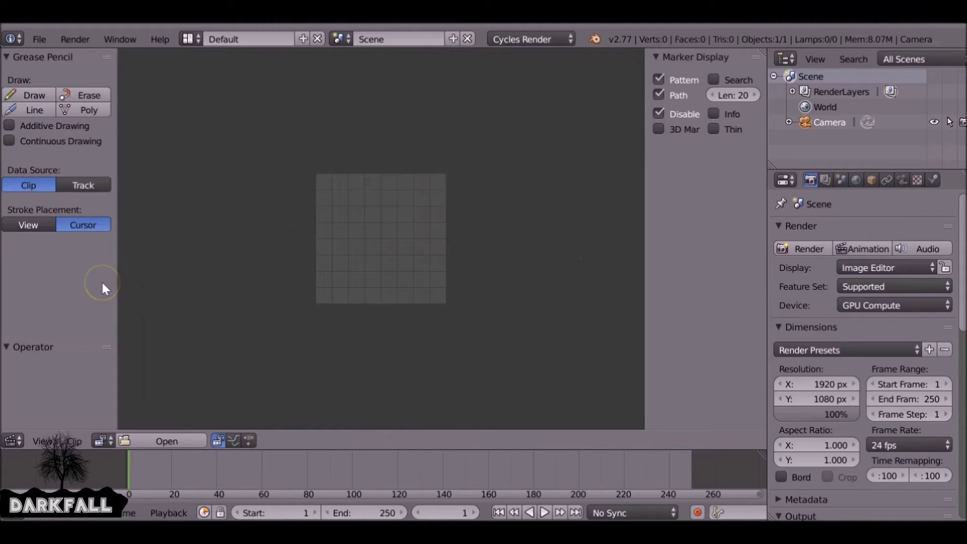
{"action": "left_click", "coordinate": [158, 436]}
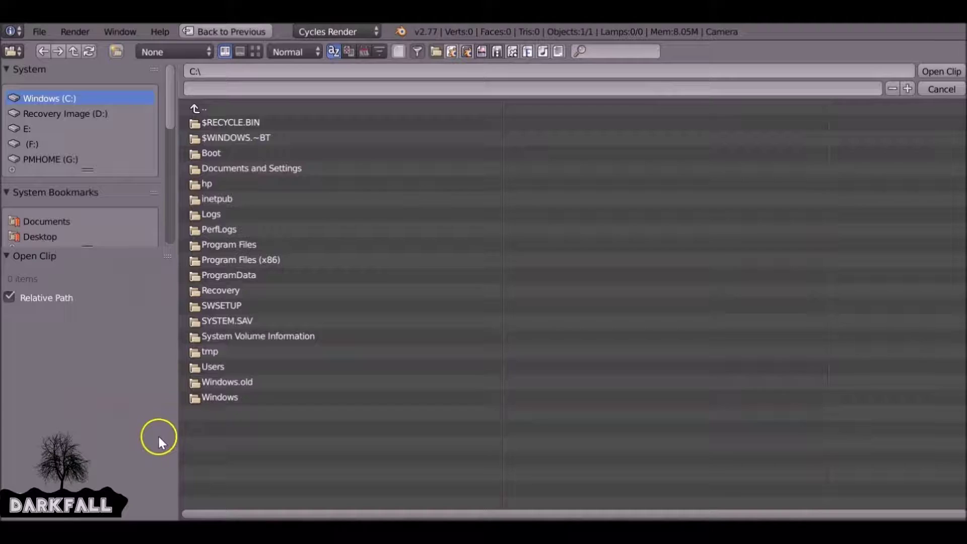
{"action": "left_click", "coordinate": [39, 226]}
{"action": "scroll", "coordinate": [76, 176], "scroll_direction": "down", "scroll_amount": 2}
{"action": "left_click", "coordinate": [40, 212]}
{"action": "left_click", "coordinate": [264, 275]}
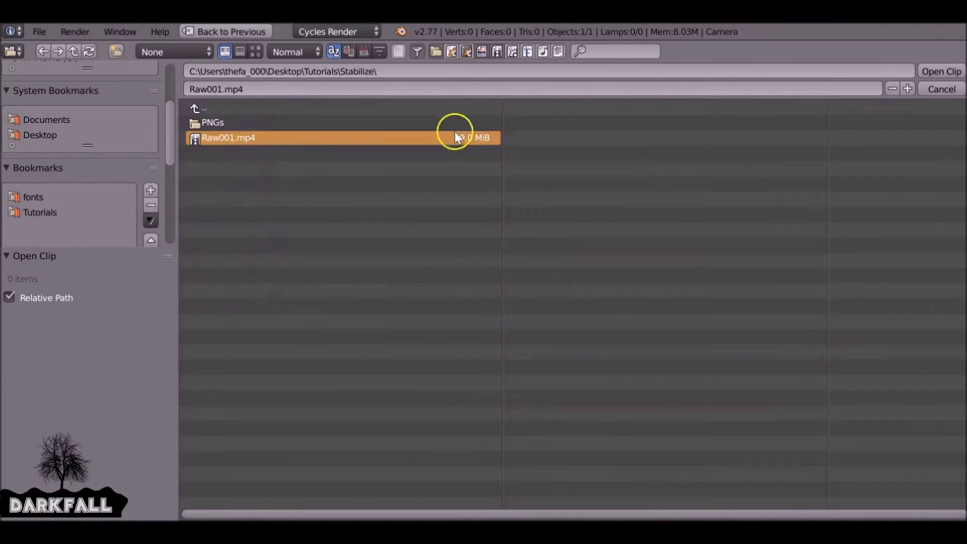
{"action": "double_click", "coordinate": [455, 132]}
{"action": "scroll", "coordinate": [426, 245], "scroll_direction": "down", "scroll_amount": 4}
{"action": "scroll", "coordinate": [426, 245], "scroll_direction": "up", "scroll_amount": 1}
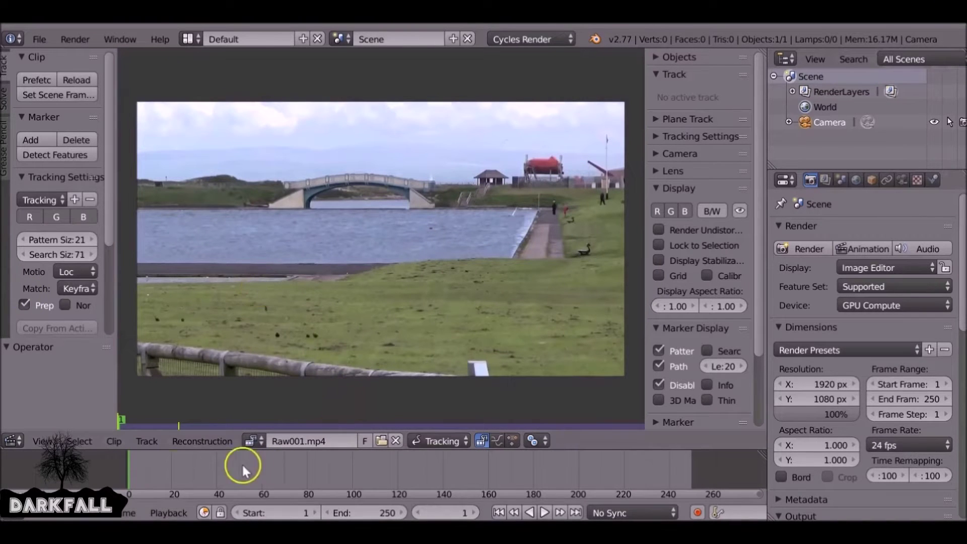
Set the scene's end frame to 195, where the clip ends, and prefetch the footage.
{"action": "left_click_drag", "start_coordinate": [189, 467], "coordinate": [566, 464]}
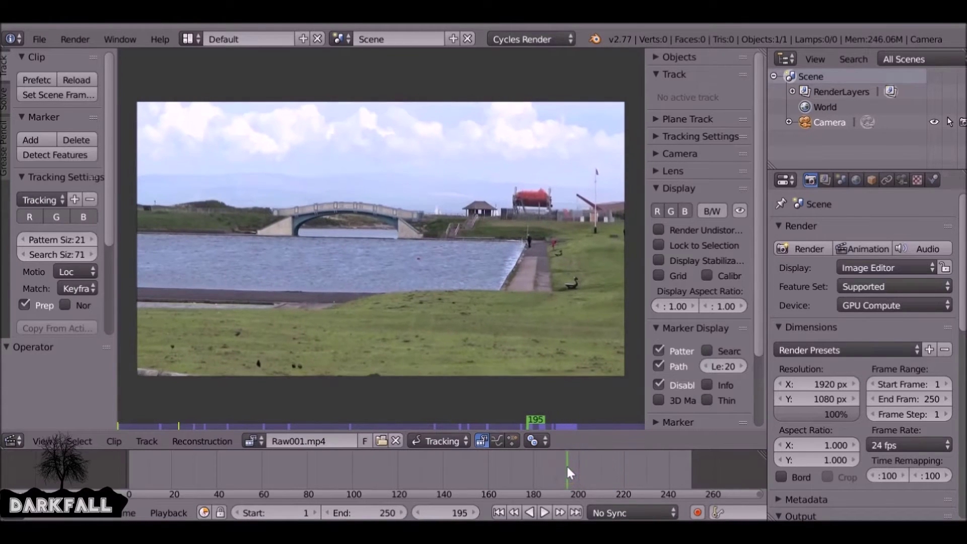
{"action": "key", "text": "e"}
{"action": "left_click_drag", "start_coordinate": [485, 472], "coordinate": [273, 468]}
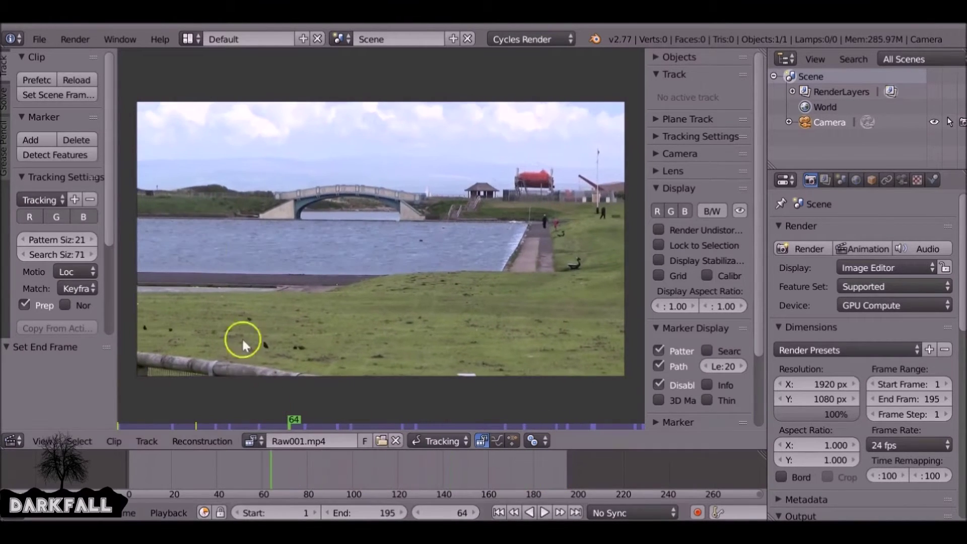
{"action": "left_click", "coordinate": [36, 80]}
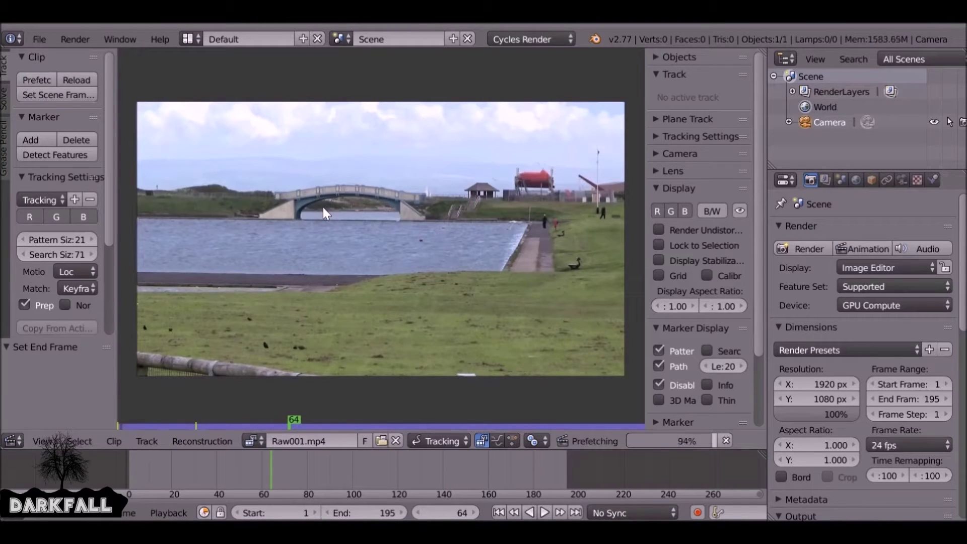
Go to the last frame, focus on the bird beside the path and enable display of the marker search areas.
{"action": "left_click_drag", "start_coordinate": [282, 466], "coordinate": [386, 467]}
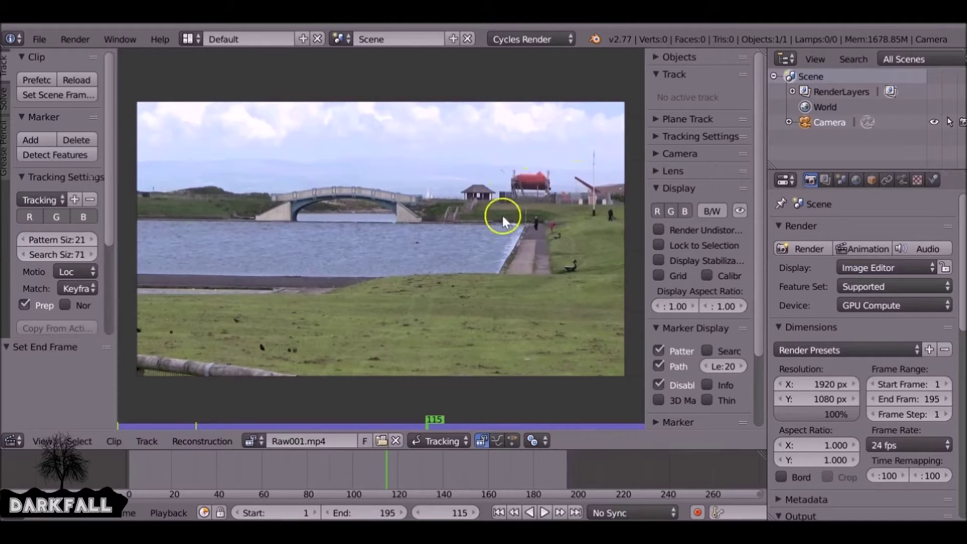
{"action": "left_click", "coordinate": [575, 511]}
{"action": "middle_click_drag", "start_coordinate": [555, 285], "coordinate": [499, 288]}
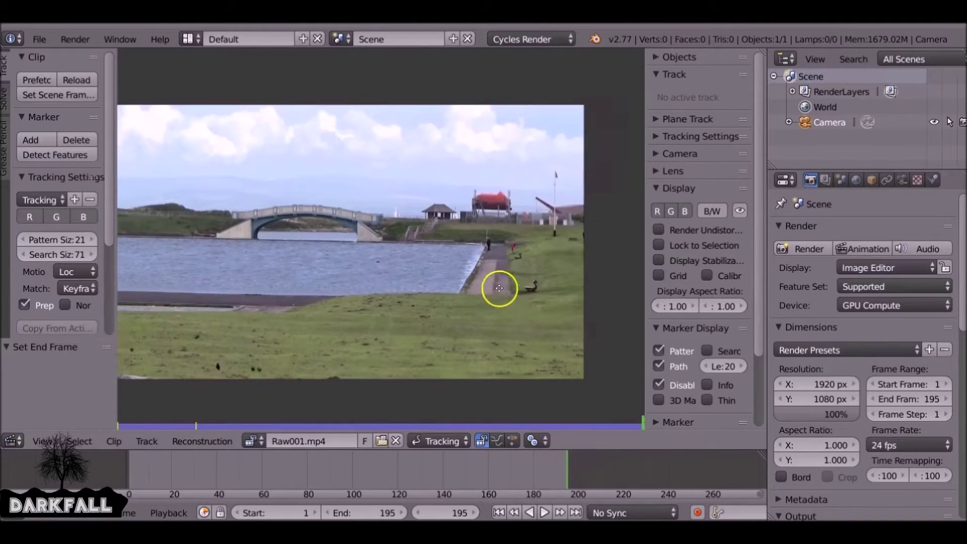
{"action": "scroll", "coordinate": [499, 288], "scroll_direction": "up", "scroll_amount": 3}
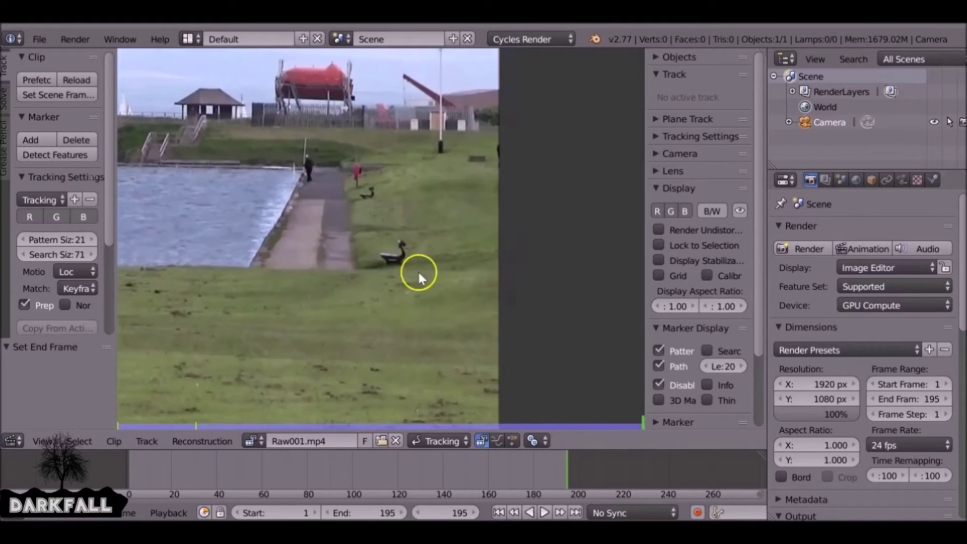
{"action": "scroll", "coordinate": [418, 273], "scroll_direction": "up", "scroll_amount": 4}
{"action": "left_click", "coordinate": [707, 350]}
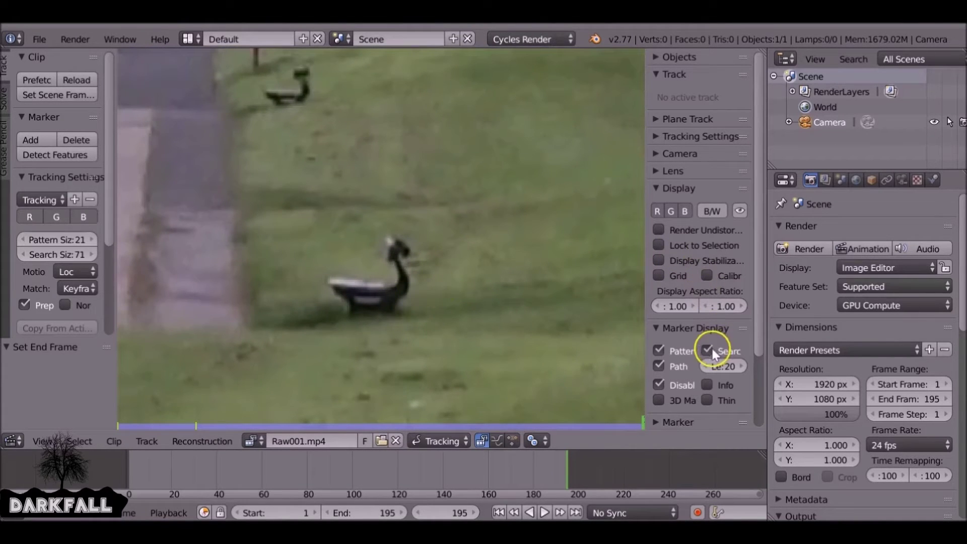
Set the default tracking motion to LocRot, matching to the previous frame, and turn on Normalize.
{"action": "left_click_drag", "start_coordinate": [113, 251], "coordinate": [150, 252]}
{"action": "left_click", "coordinate": [113, 270]}
{"action": "left_click", "coordinate": [108, 189]}
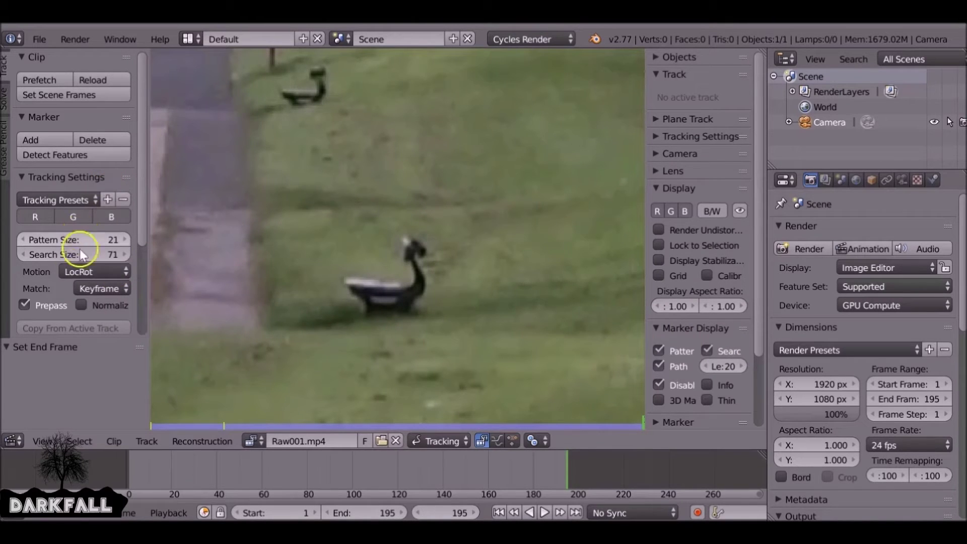
{"action": "left_click", "coordinate": [125, 288]}
{"action": "left_click", "coordinate": [132, 259]}
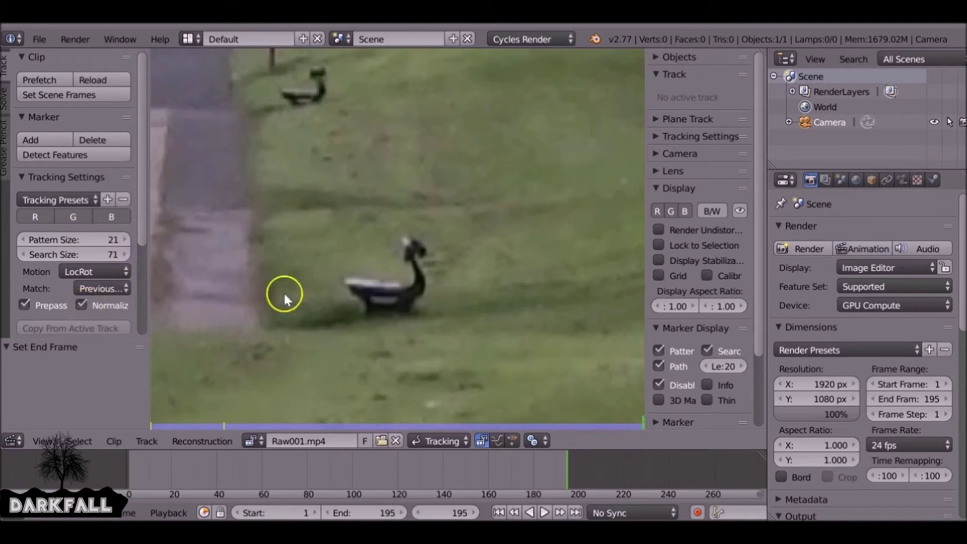
Add a tracking marker on the bird's head at frame 195 and enlarge its pattern and search areas around it.
{"action": "scroll", "coordinate": [583, 282], "scroll_direction": "up", "scroll_amount": 2}
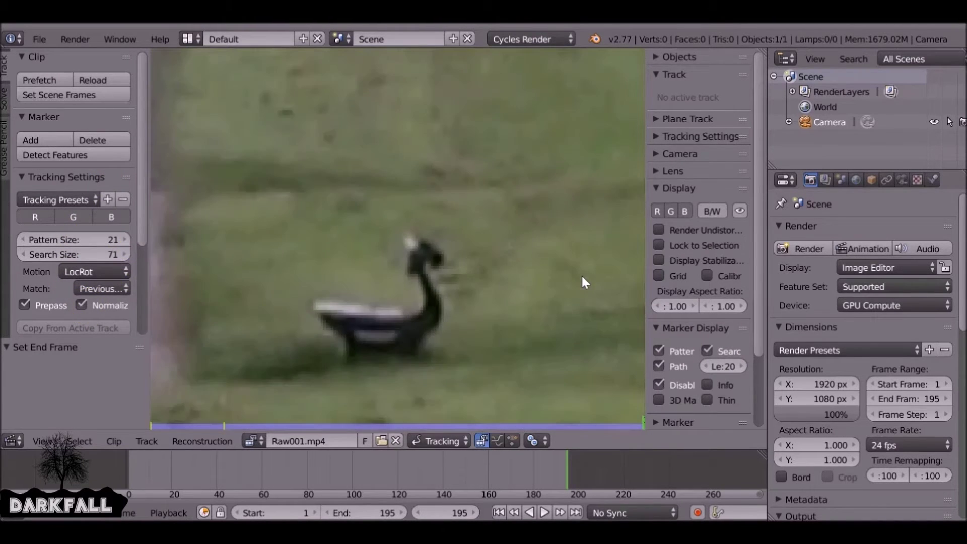
{"action": "left_click", "coordinate": [423, 261], "text": "ctrl"}
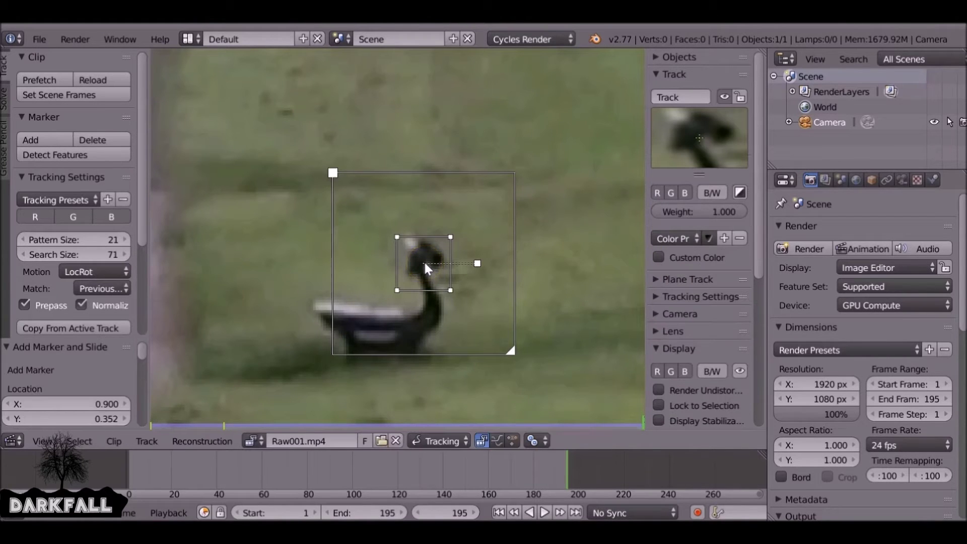
{"action": "left_click_drag", "start_coordinate": [427, 264], "coordinate": [471, 270]}
{"action": "key", "text": "s"}
{"action": "left_click", "coordinate": [467, 270]}
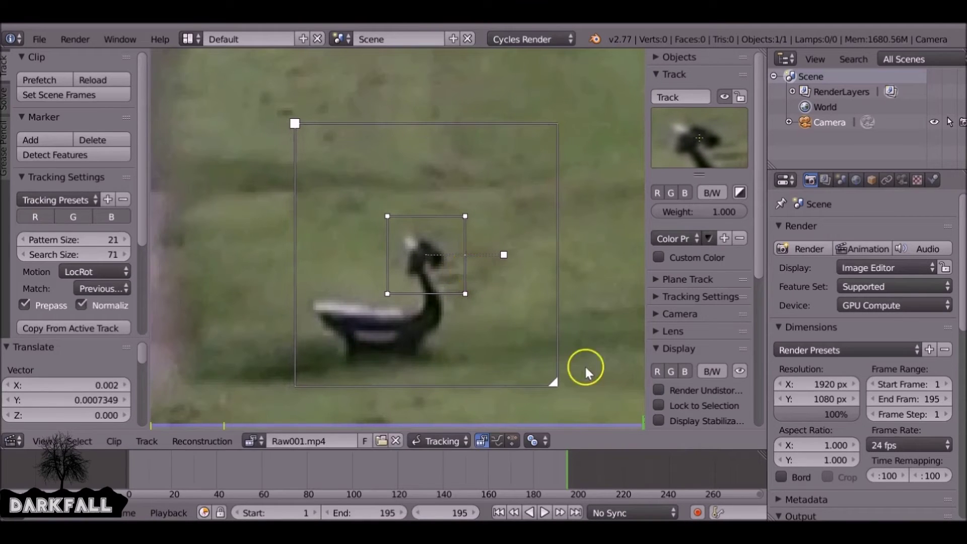
{"action": "left_click_drag", "start_coordinate": [558, 382], "coordinate": [555, 382]}
Track the bird marker backwards through the whole clip and scrub the timeline to check it.
{"action": "scroll", "coordinate": [452, 283], "scroll_direction": "down", "scroll_amount": 5}
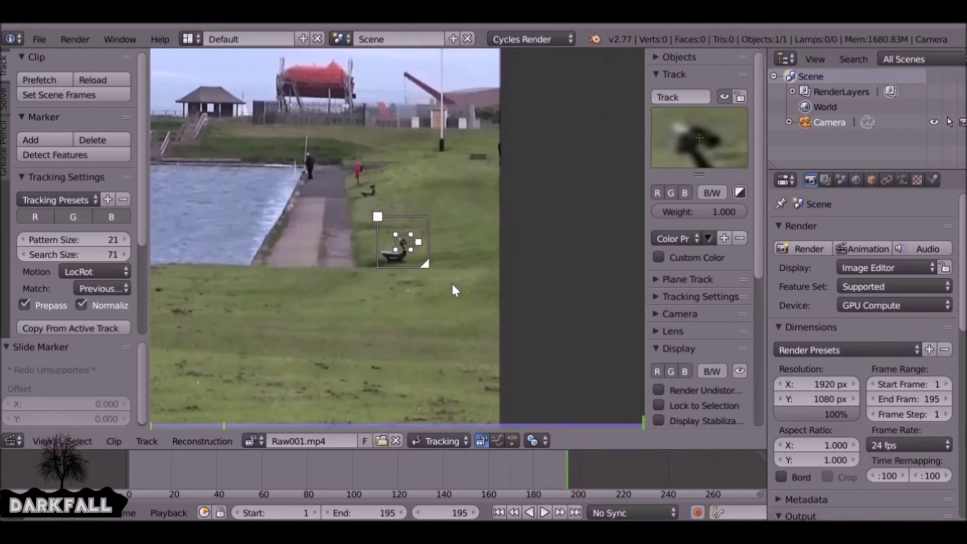
{"action": "scroll", "coordinate": [100, 252], "scroll_direction": "down", "scroll_amount": 6}
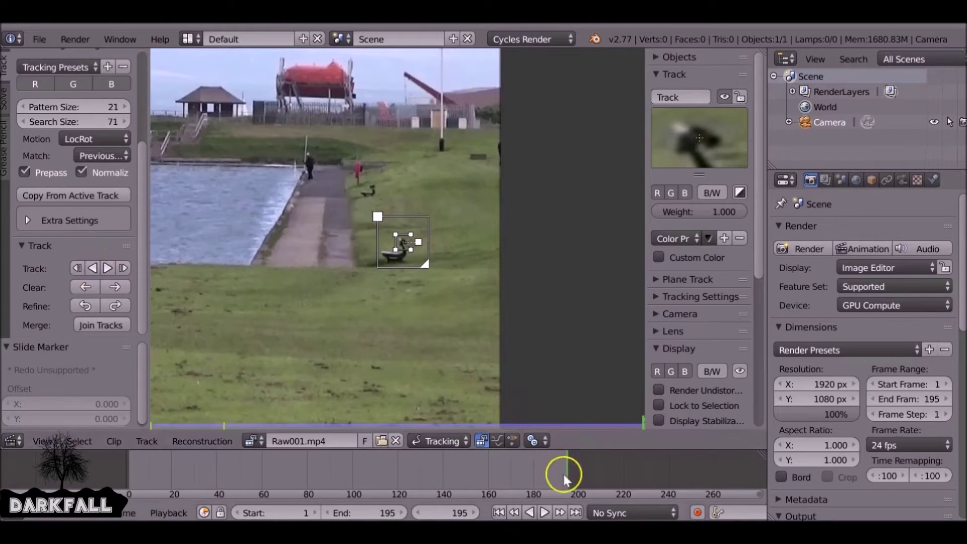
{"action": "left_click", "coordinate": [94, 267]}
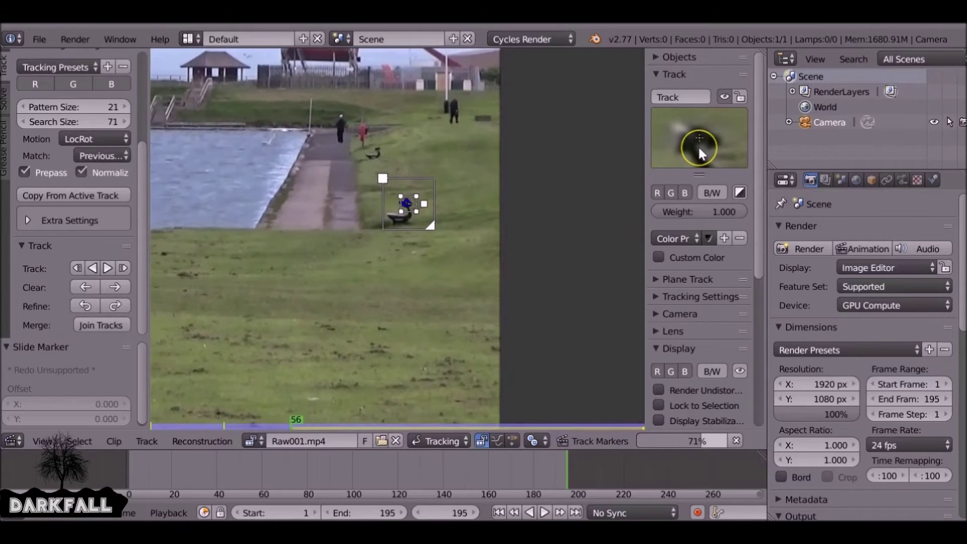
{"action": "left_click_drag", "start_coordinate": [151, 471], "coordinate": [265, 475]}
Go to frame 1 and add a tracking marker on the tip of the thin pole on the far shore.
{"action": "scroll", "coordinate": [324, 291], "scroll_direction": "down", "scroll_amount": 3}
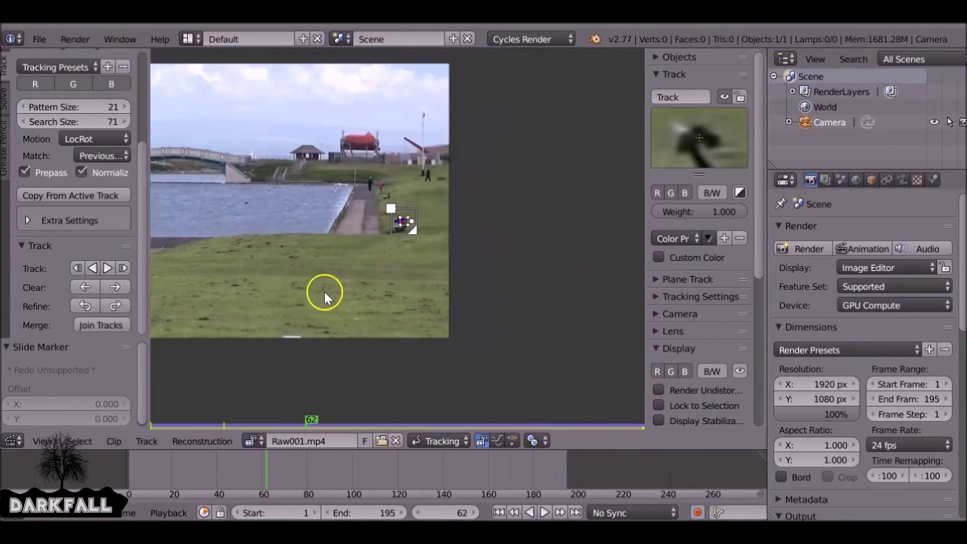
{"action": "middle_click_drag", "start_coordinate": [292, 277], "coordinate": [524, 339]}
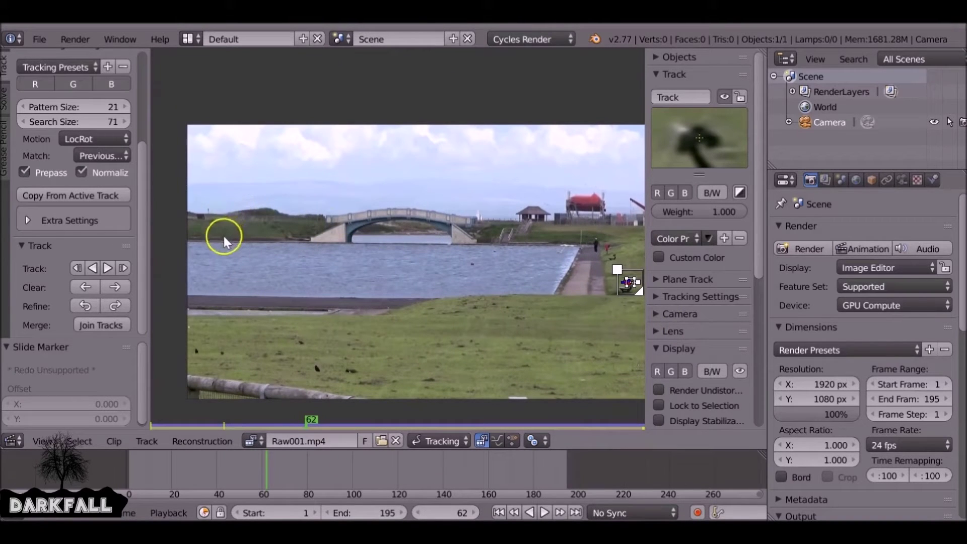
{"action": "middle_click_drag", "start_coordinate": [210, 215], "coordinate": [453, 265], "text": "ctrl"}
{"action": "left_click", "coordinate": [499, 512]}
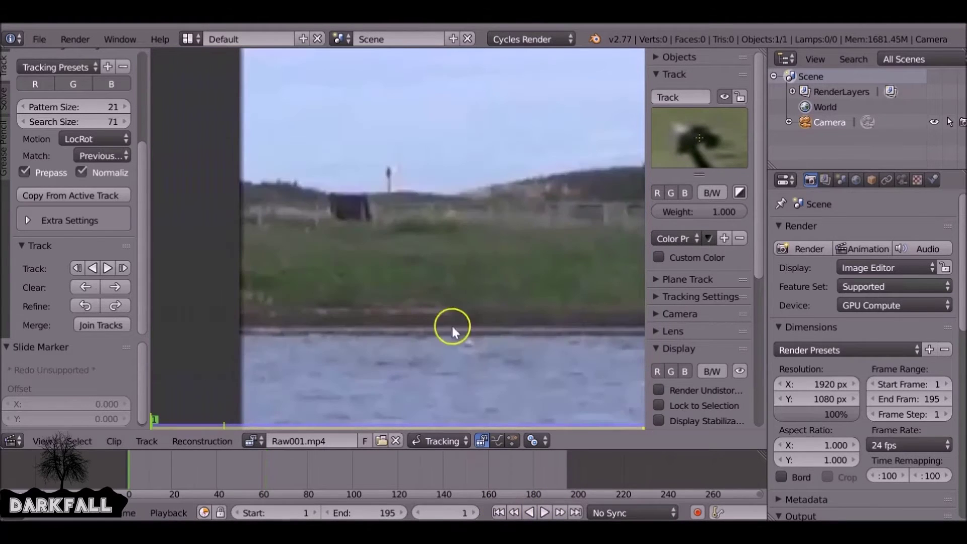
{"action": "middle_click_drag", "start_coordinate": [449, 327], "coordinate": [318, 243], "text": "ctrl"}
{"action": "left_click", "coordinate": [309, 230], "text": "ctrl"}
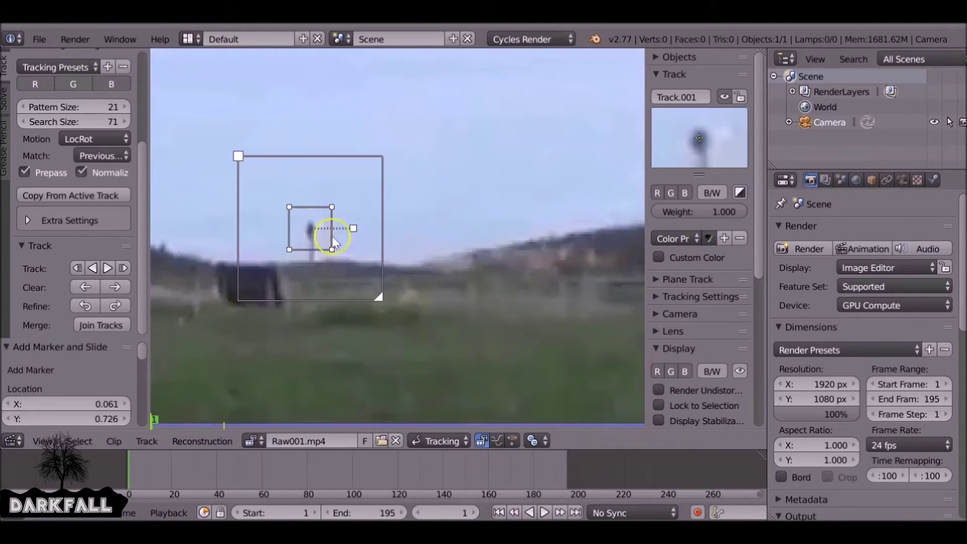
Track the pole marker forwards to frame 195 and check its path with the view locked to the selection.
{"action": "left_click", "coordinate": [108, 268]}
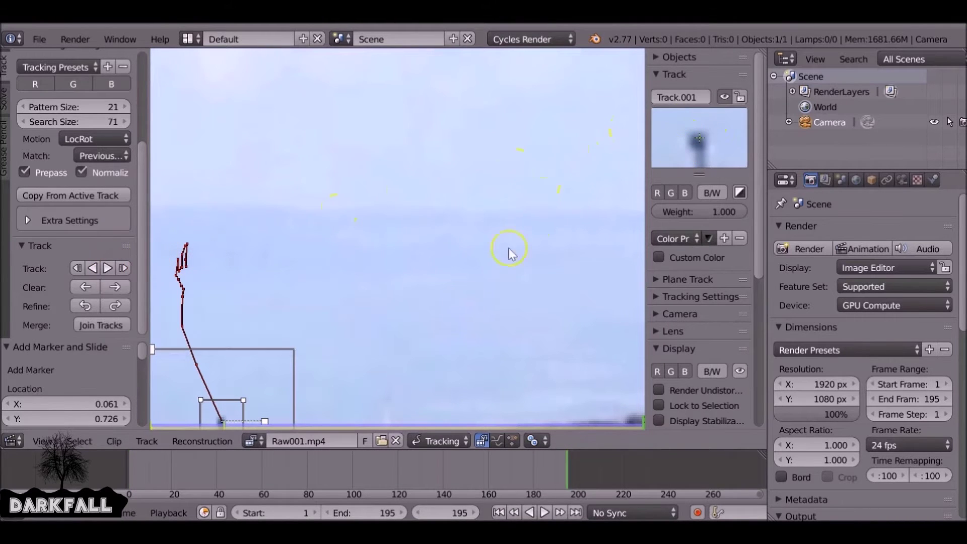
{"action": "middle_click_drag", "start_coordinate": [508, 249], "coordinate": [375, 332], "text": "ctrl"}
{"action": "key", "text": "l"}
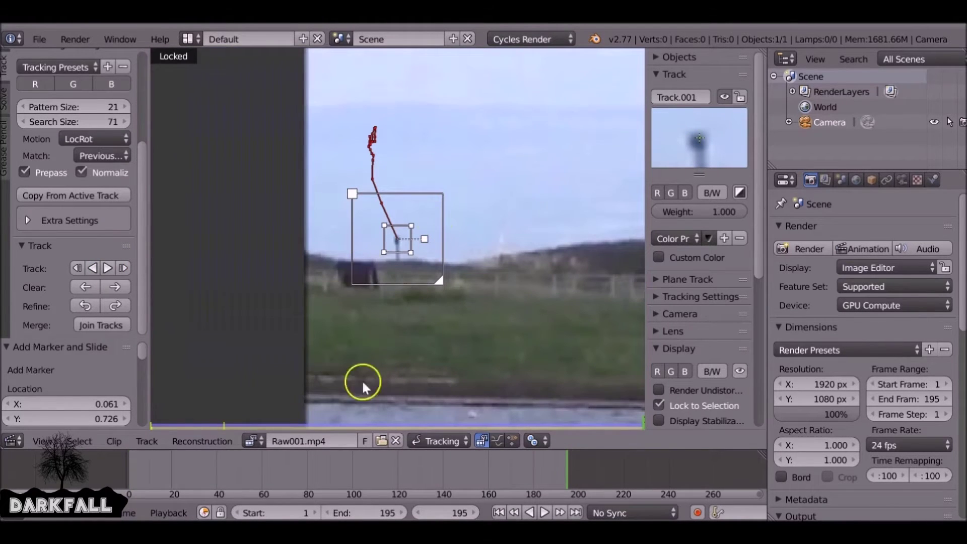
{"action": "mouse_move", "coordinate": [564, 467]}
{"action": "left_mouse_down"}
{"action": "mouse_move", "coordinate": [145, 479]}
{"action": "mouse_move", "coordinate": [434, 470]}
{"action": "left_mouse_up"}
{"action": "scroll", "coordinate": [492, 270], "scroll_direction": "down", "scroll_amount": 5}
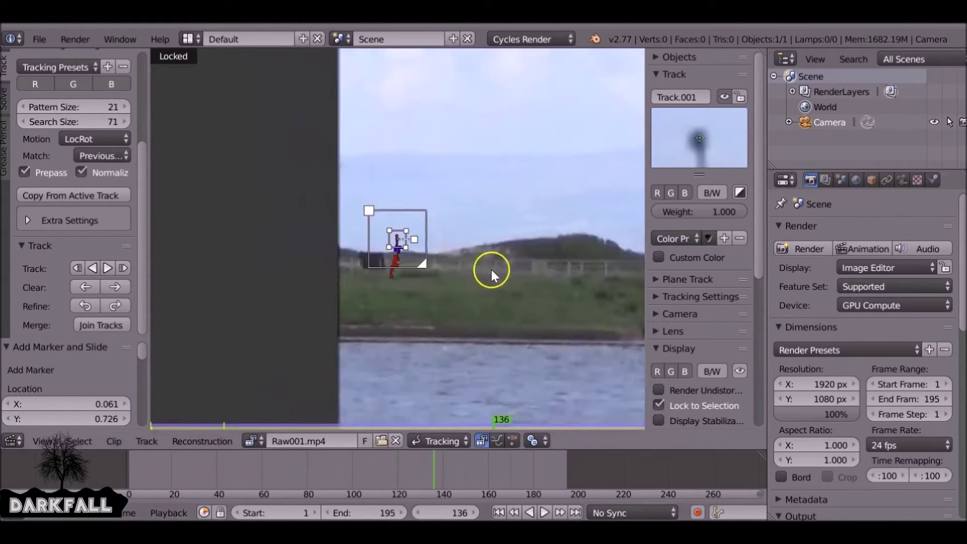
{"action": "middle_click_drag", "start_coordinate": [440, 272], "coordinate": [286, 280]}
{"action": "left_click_drag", "start_coordinate": [434, 476], "coordinate": [266, 473]}
{"action": "scroll", "coordinate": [391, 348], "scroll_direction": "down", "scroll_amount": 3}
{"action": "left_click_drag", "start_coordinate": [443, 474], "coordinate": [368, 478]}
Select the bird's track and turn on Display Stabilization for the clip.
{"action": "left_click", "coordinate": [571, 299], "text": "ctrl"}
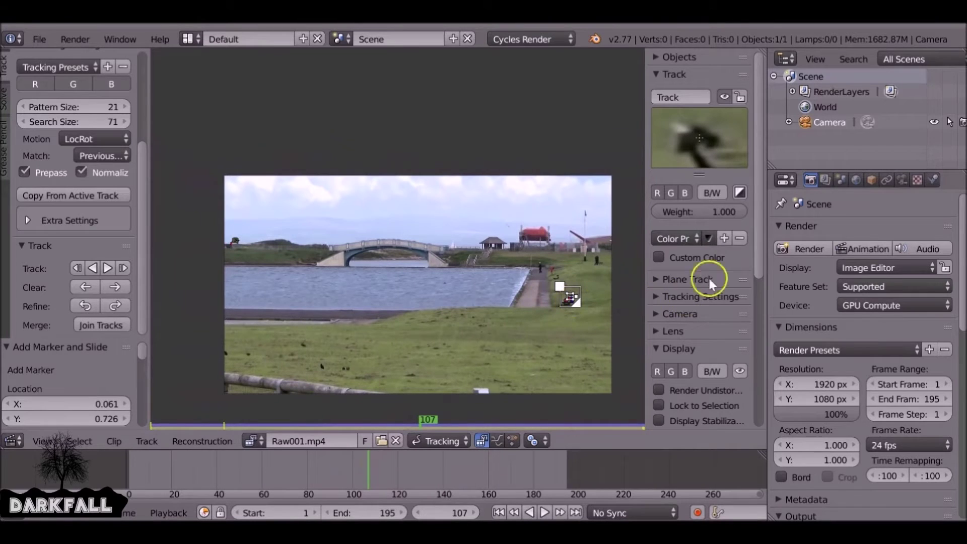
{"action": "left_click_drag", "start_coordinate": [762, 229], "coordinate": [763, 332]}
{"action": "left_click", "coordinate": [666, 193]}
{"action": "left_click", "coordinate": [666, 192]}
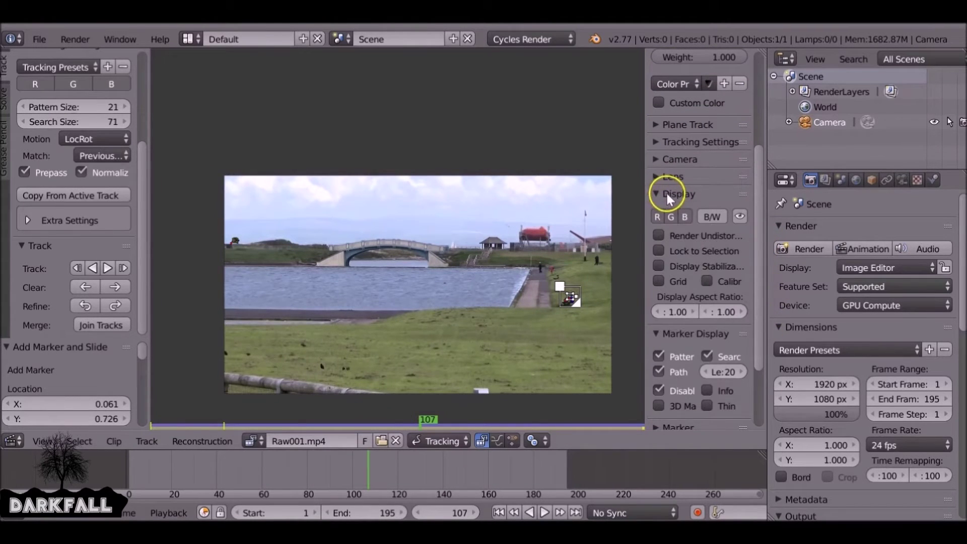
{"action": "left_click", "coordinate": [659, 266]}
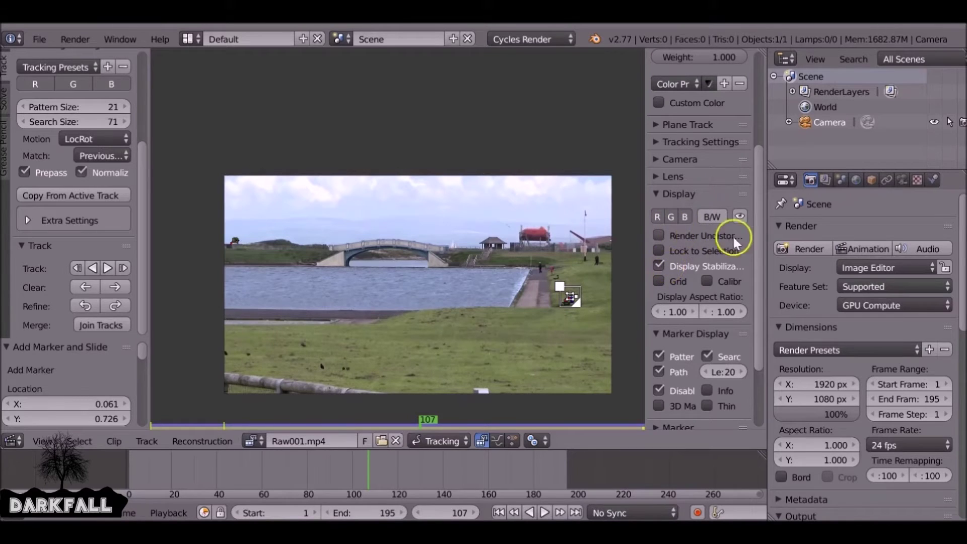
Collapse the marker display settings, then expand and enable 2D Stabilization.
{"action": "left_click_drag", "start_coordinate": [759, 246], "coordinate": [763, 300]}
{"action": "left_click", "coordinate": [669, 240]}
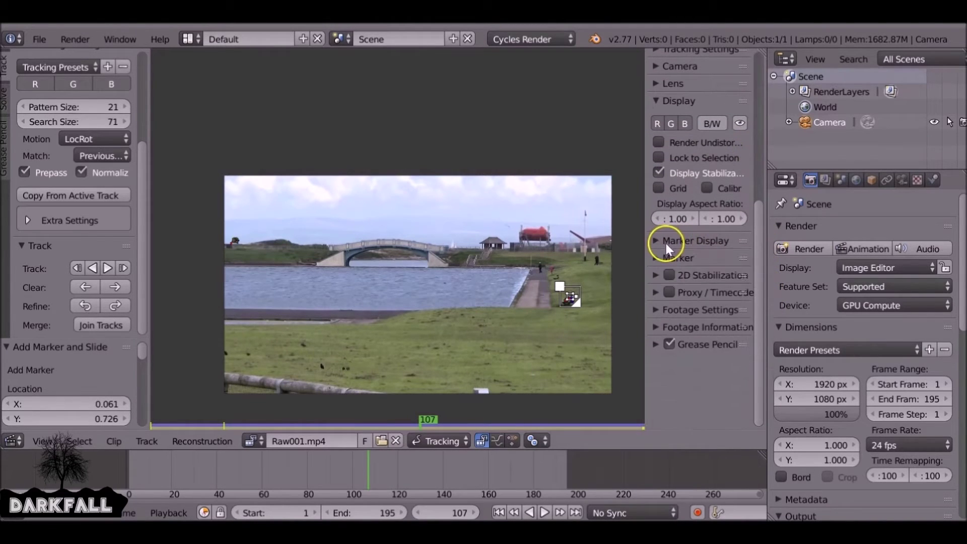
{"action": "left_click", "coordinate": [654, 276]}
{"action": "left_click", "coordinate": [670, 273]}
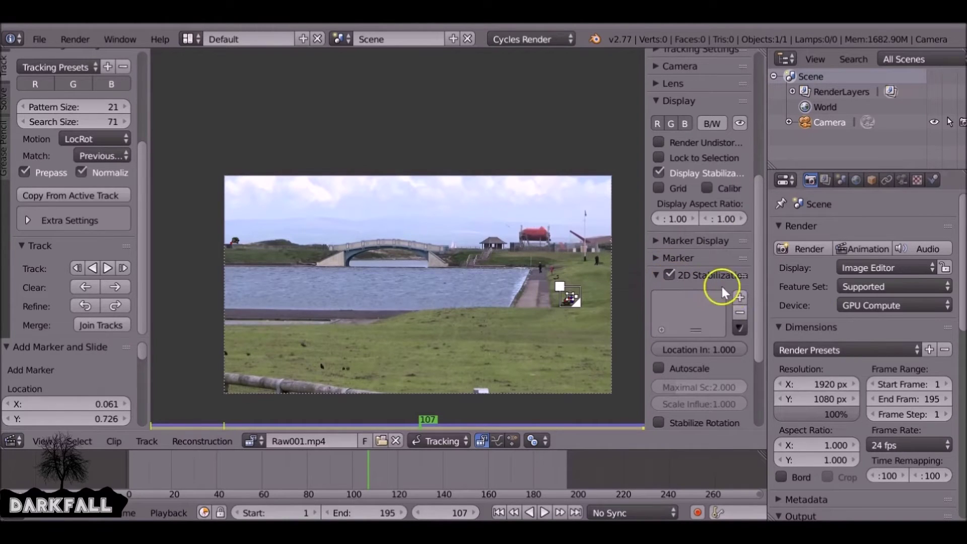
Add the bird's track to the 2D Stabilization tracks and inspect the shifted frame edges.
{"action": "left_click_drag", "start_coordinate": [757, 284], "coordinate": [760, 297]}
{"action": "left_click_drag", "start_coordinate": [570, 297], "coordinate": [233, 239]}
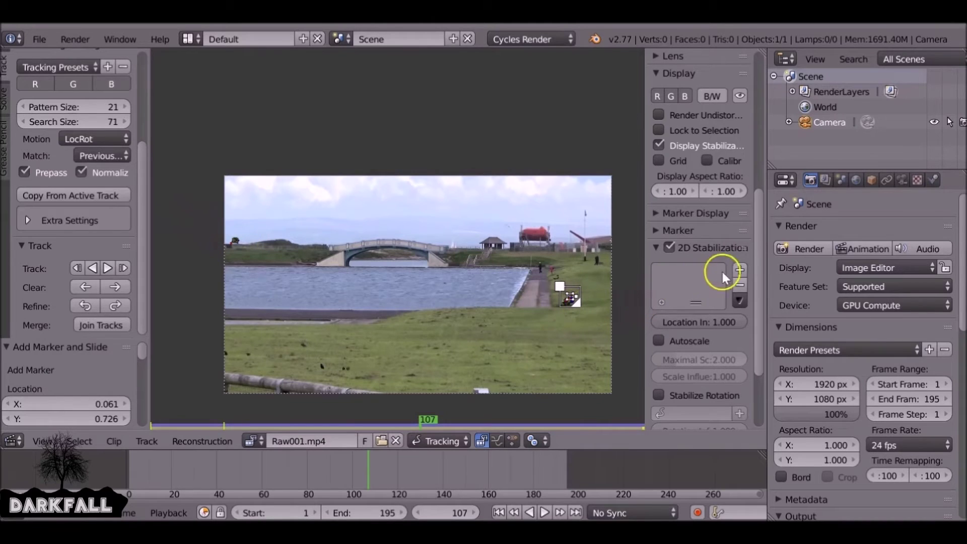
{"action": "left_click", "coordinate": [740, 270]}
{"action": "scroll", "coordinate": [373, 393], "scroll_direction": "up", "scroll_amount": 6}
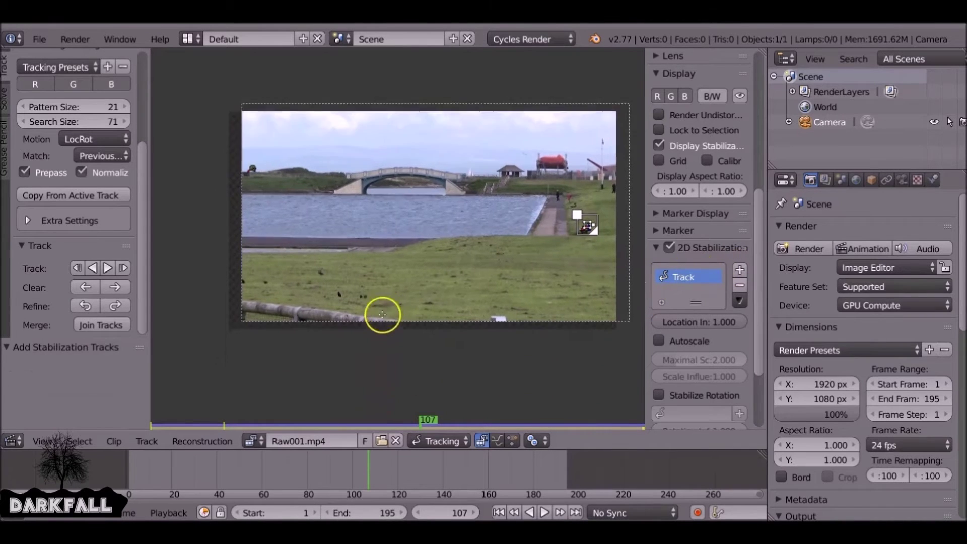
{"action": "scroll", "coordinate": [384, 305], "scroll_direction": "down", "scroll_amount": 6}
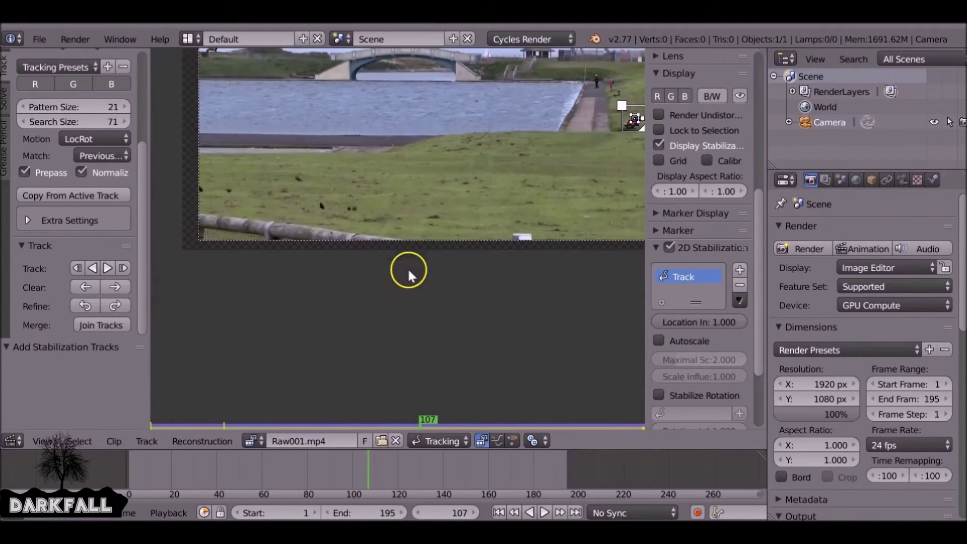
Hide the tool shelf and play back the stabilized clip to examine how the frame edges shift.
{"action": "key", "text": "t"}
{"action": "scroll", "coordinate": [319, 218], "scroll_direction": "up", "scroll_amount": 2}
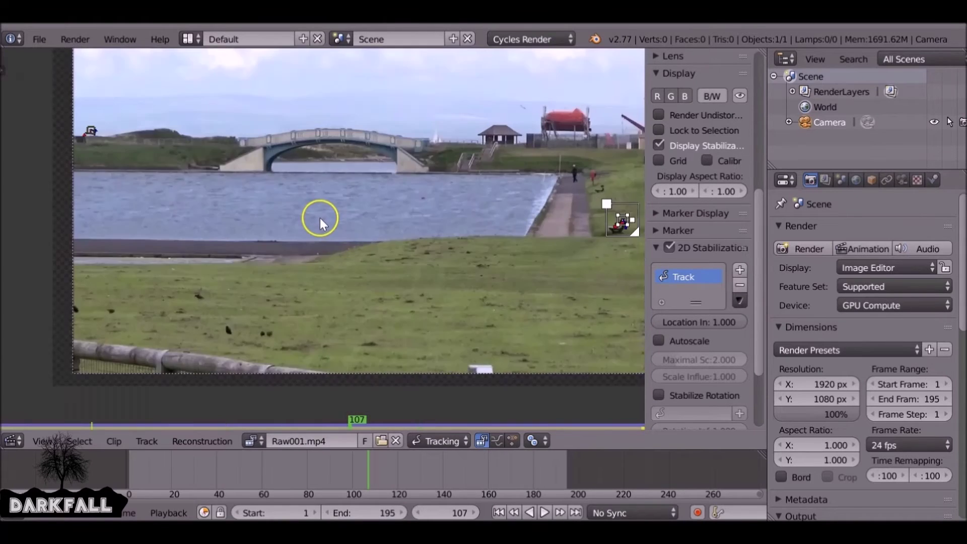
{"action": "scroll", "coordinate": [319, 219], "scroll_direction": "down", "scroll_amount": 1}
{"action": "left_click", "coordinate": [327, 464]}
{"action": "key", "text": "alt+a"}
{"action": "mouse_move", "coordinate": [328, 463]}
{"action": "left_mouse_down"}
{"action": "mouse_move", "coordinate": [147, 460]}
{"action": "mouse_move", "coordinate": [310, 464]}
{"action": "left_mouse_up"}
{"action": "key", "text": "alt+a"}
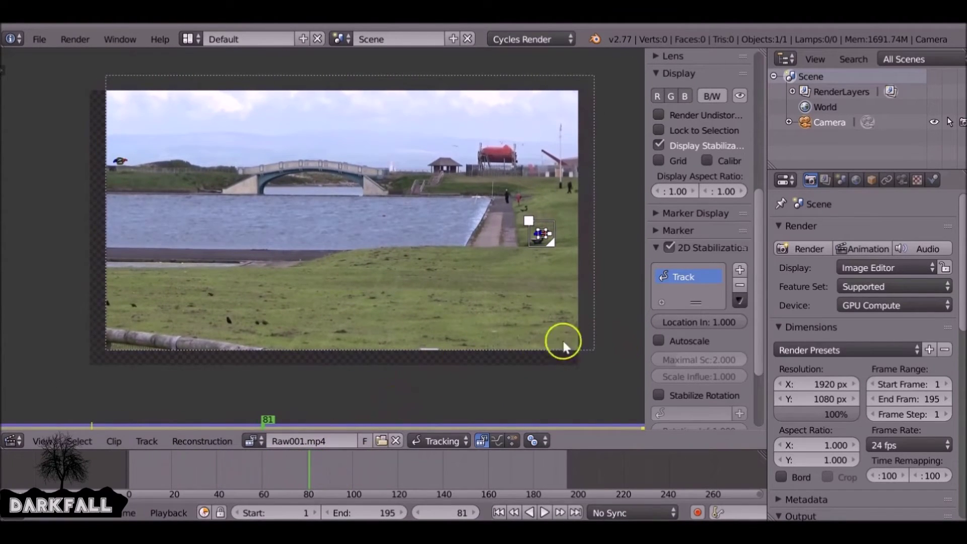
Enable Autoscale in the 2D Stabilization settings and play back the clip from around frame 45 to check the result.
{"action": "left_click", "coordinate": [657, 340]}
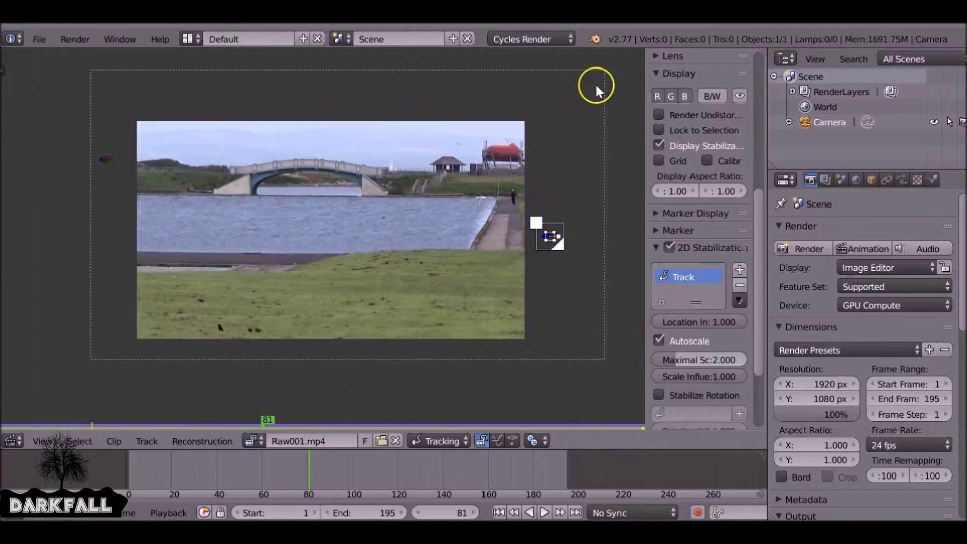
{"action": "left_click", "coordinate": [231, 478]}
{"action": "key", "text": "alt+a"}
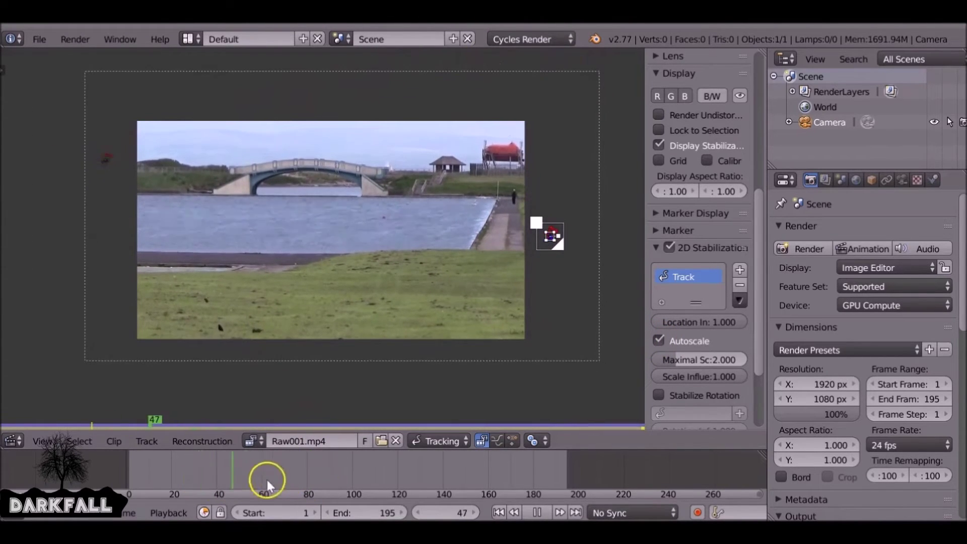
{"action": "left_click_drag", "start_coordinate": [265, 477], "coordinate": [306, 466]}
{"action": "key", "text": "alt+a"}
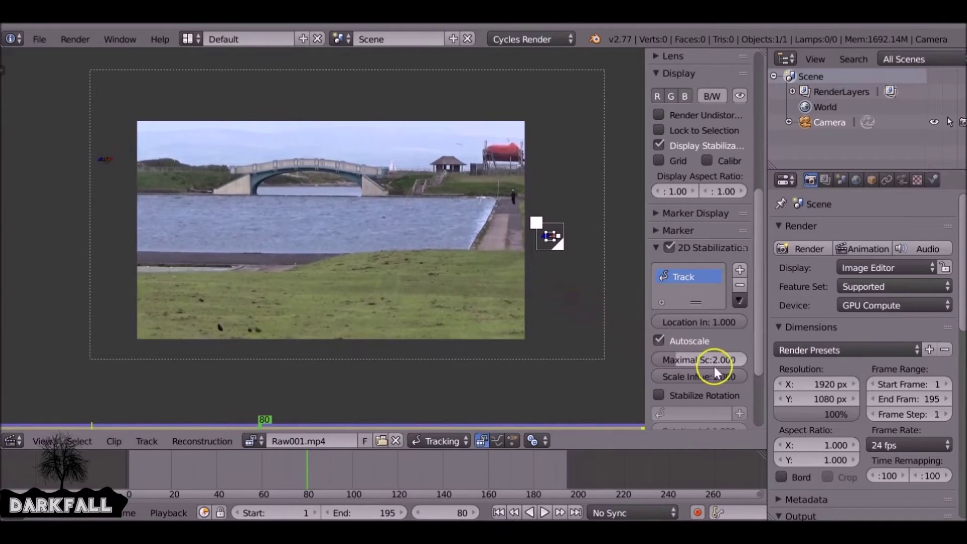
Set the stabilization's Scale Influence to 0.583 and scrub the clip to frame 127 to check the framing.
{"action": "left_click_drag", "start_coordinate": [735, 380], "coordinate": [711, 386]}
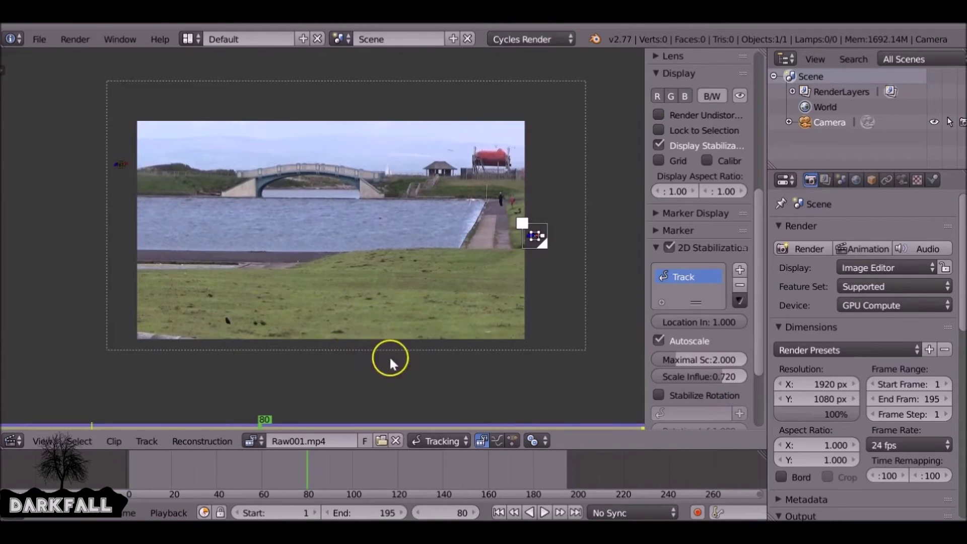
{"action": "left_click_drag", "start_coordinate": [715, 380], "coordinate": [701, 384]}
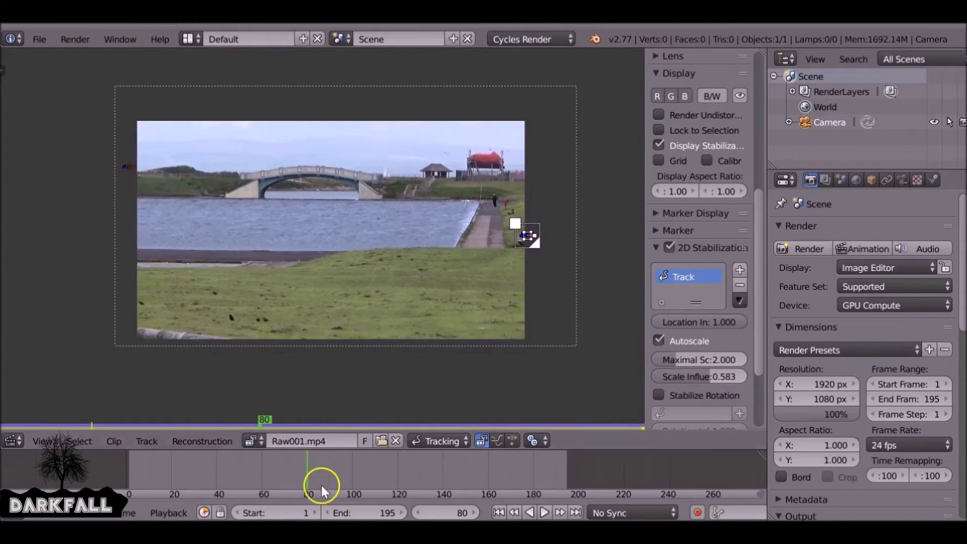
{"action": "left_click_drag", "start_coordinate": [298, 477], "coordinate": [413, 447]}
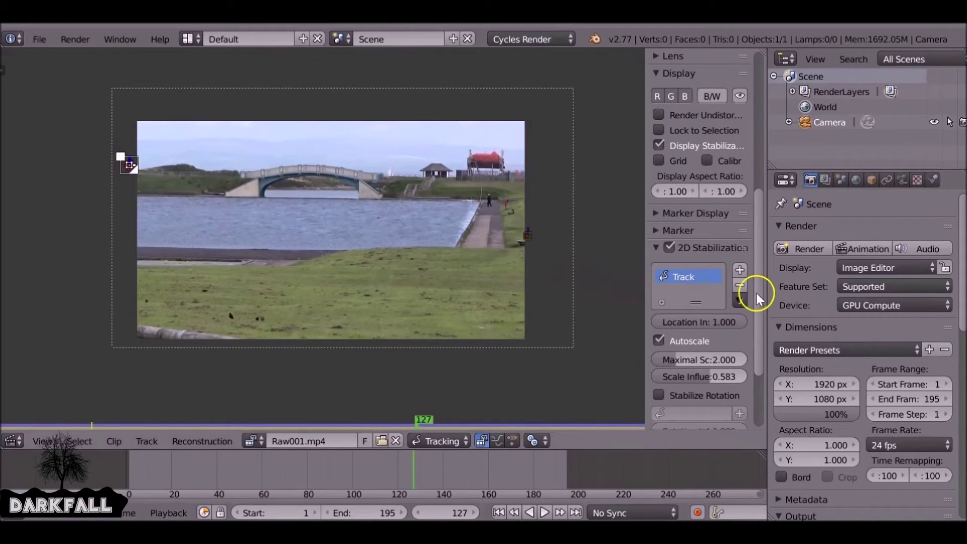
Enable Stabilize Rotation with the pole's track, Track.001, as the rotation track and scrub back to frame 80.
{"action": "left_click_drag", "start_coordinate": [756, 293], "coordinate": [757, 354]}
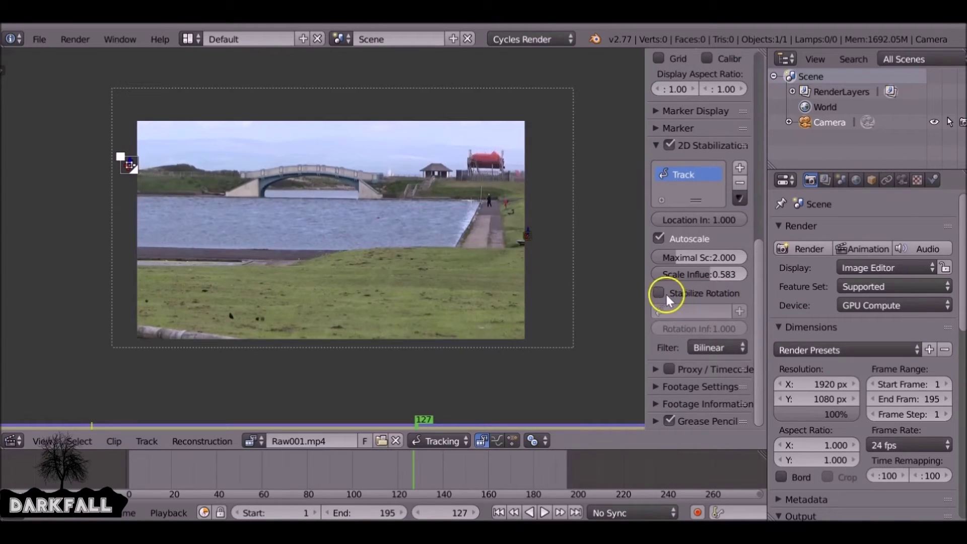
{"action": "left_click", "coordinate": [665, 294]}
{"action": "left_click", "coordinate": [739, 311]}
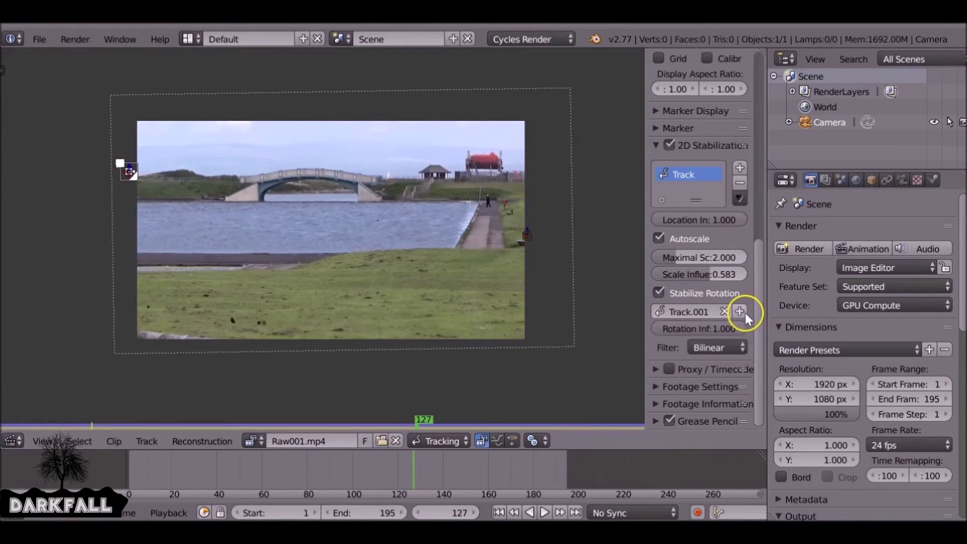
{"action": "left_click_drag", "start_coordinate": [397, 427], "coordinate": [307, 459]}
Compare the footage with Display Stabilization off and on while scrubbing through the clip.
{"action": "scroll", "coordinate": [677, 306], "scroll_direction": "up", "scroll_amount": 5}
{"action": "scroll", "coordinate": [678, 307], "scroll_direction": "up", "scroll_amount": 4}
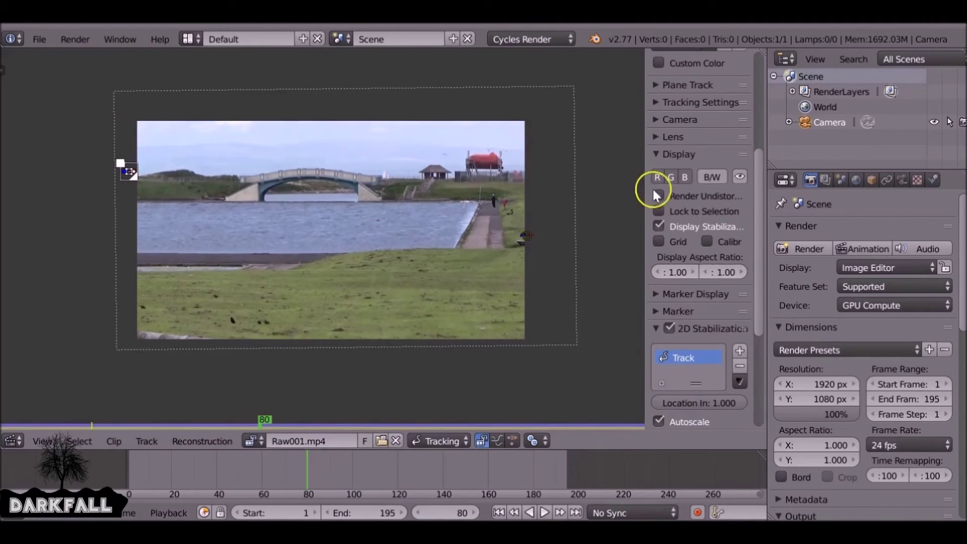
{"action": "left_click", "coordinate": [659, 226]}
{"action": "left_click_drag", "start_coordinate": [319, 457], "coordinate": [283, 484]}
{"action": "left_click", "coordinate": [658, 227]}
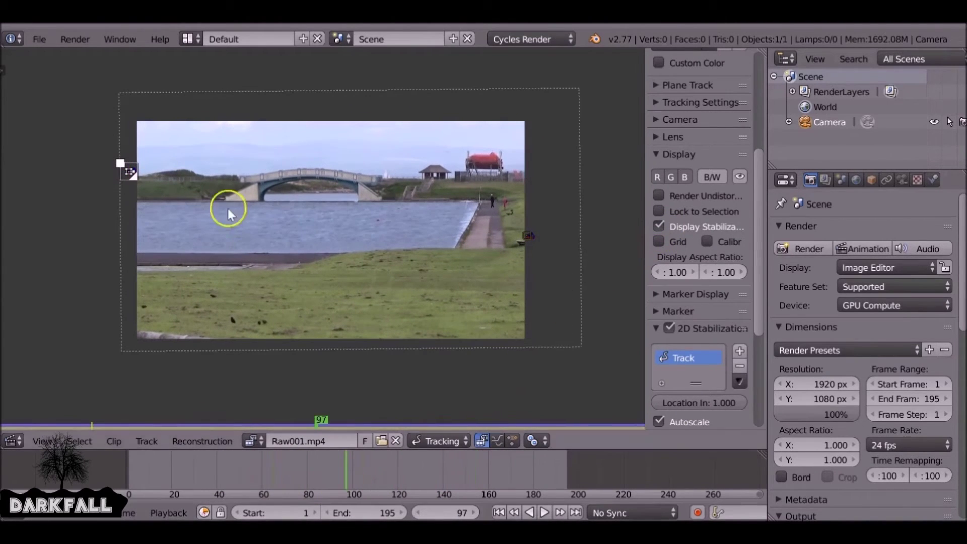
Play back the stabilized clip, test-render the current frame and return to the clip view.
{"action": "key", "text": "alt+a"}
{"action": "left_click", "coordinate": [811, 248]}
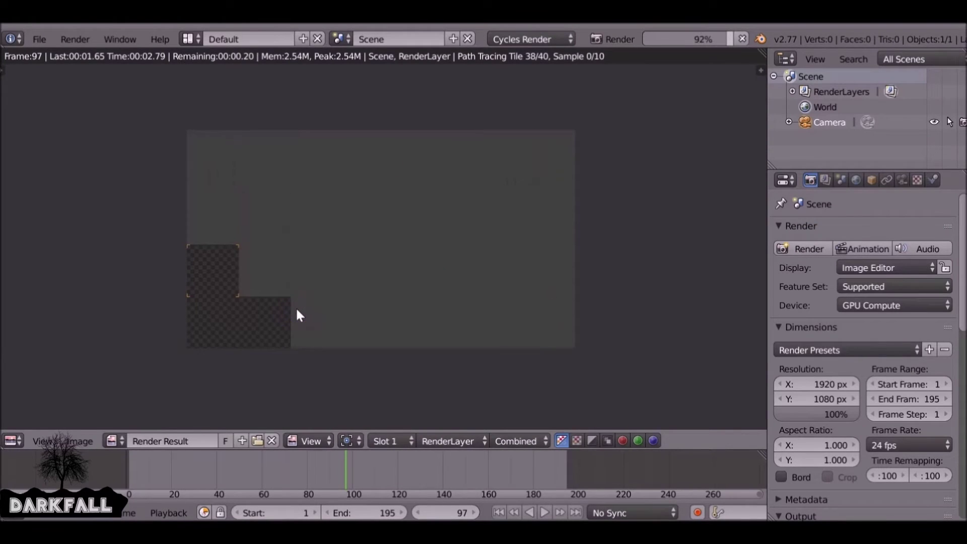
{"action": "key", "text": "Escape"}
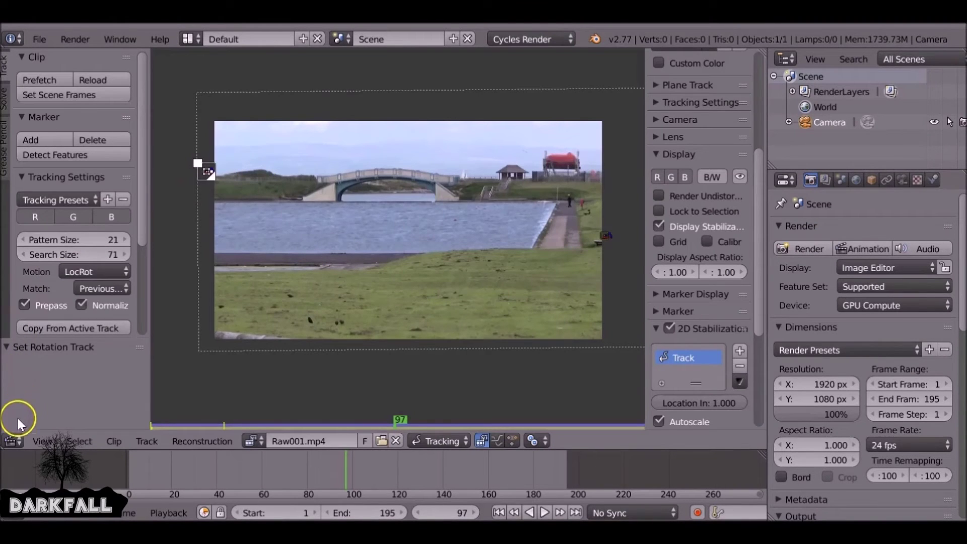
Switch the clip editor to the Node Editor's compositing nodes, with Use Nodes and Backdrop enabled.
{"action": "left_click", "coordinate": [15, 439]}
{"action": "left_click", "coordinate": [65, 256]}
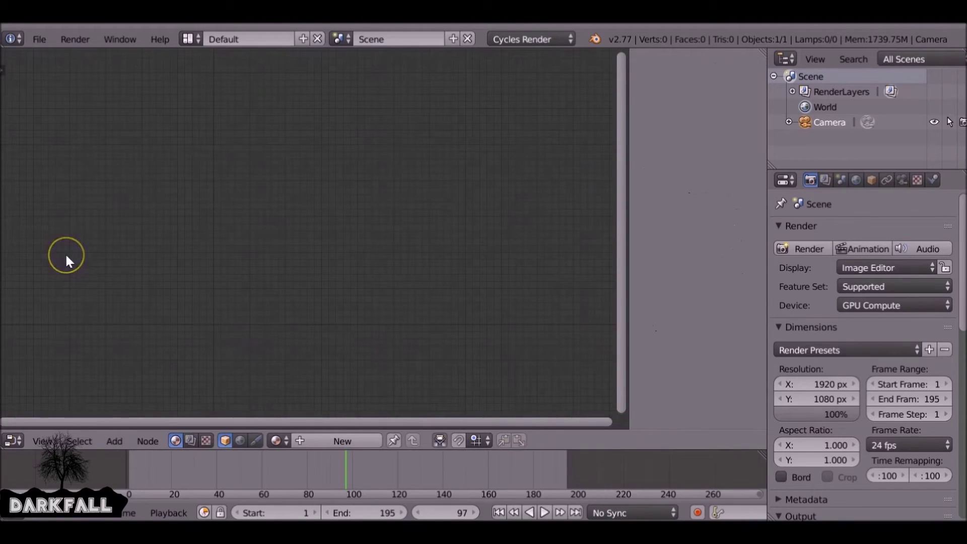
{"action": "left_click", "coordinate": [190, 442]}
{"action": "left_click", "coordinate": [225, 440]}
{"action": "left_click", "coordinate": [299, 441]}
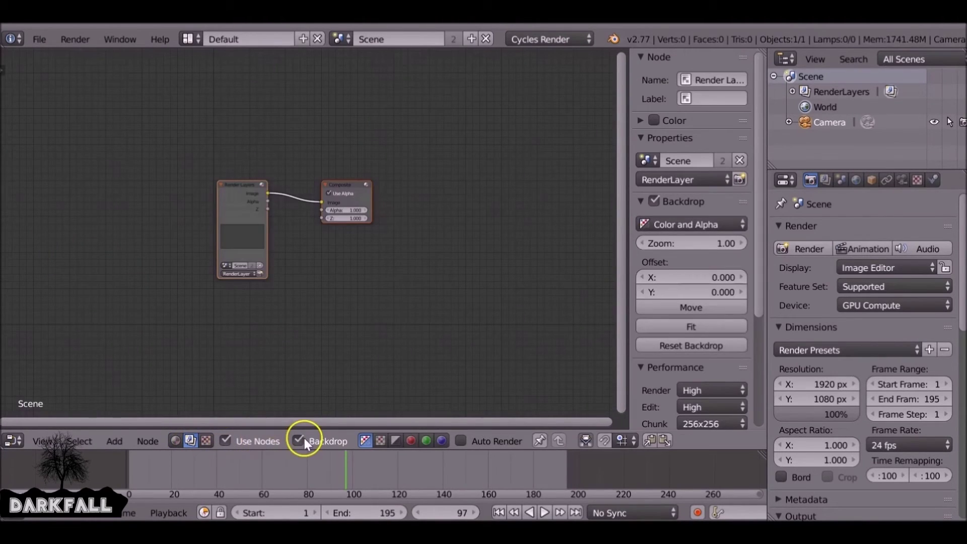
Move the Composite node farther away and delete the Render Layers node.
{"action": "left_click_drag", "start_coordinate": [338, 185], "coordinate": [537, 174]}
{"action": "left_click", "coordinate": [238, 193]}
{"action": "key", "text": "x"}
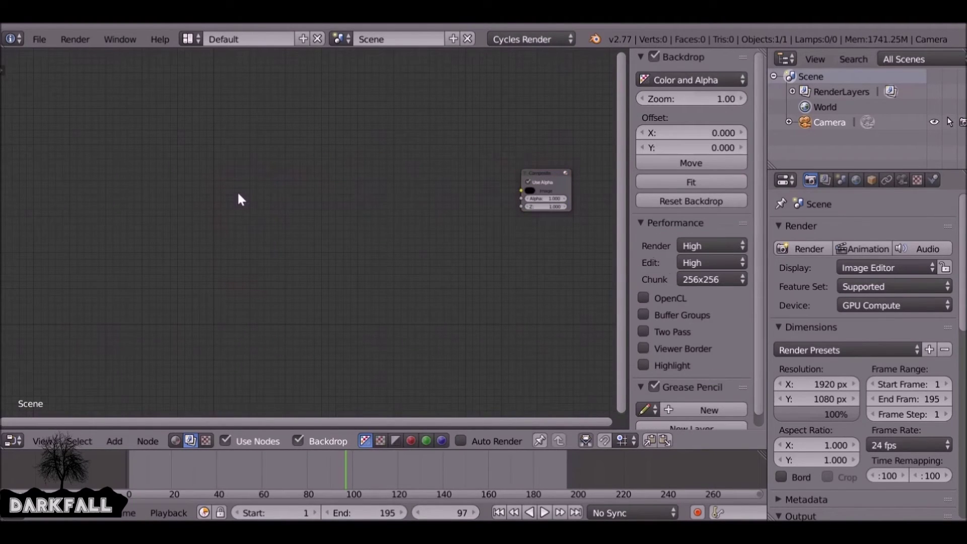
Add a Movie Clip input node and assign Raw001.mp4 to it.
{"action": "key", "text": "shift+a"}
{"action": "mouse_move", "coordinate": [215, 209]}
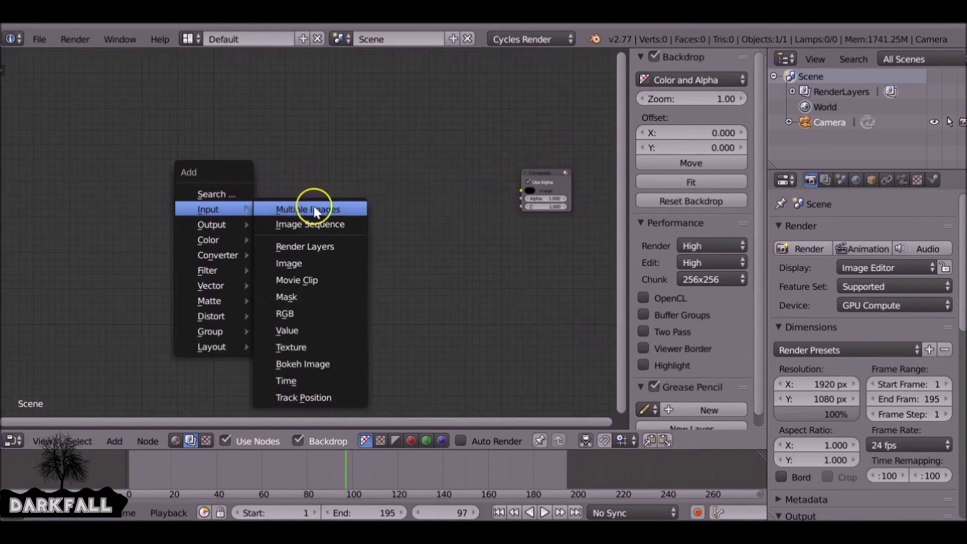
{"action": "left_click", "coordinate": [319, 280]}
{"action": "left_click", "coordinate": [154, 165]}
{"action": "scroll", "coordinate": [178, 251], "scroll_direction": "up", "scroll_amount": 3}
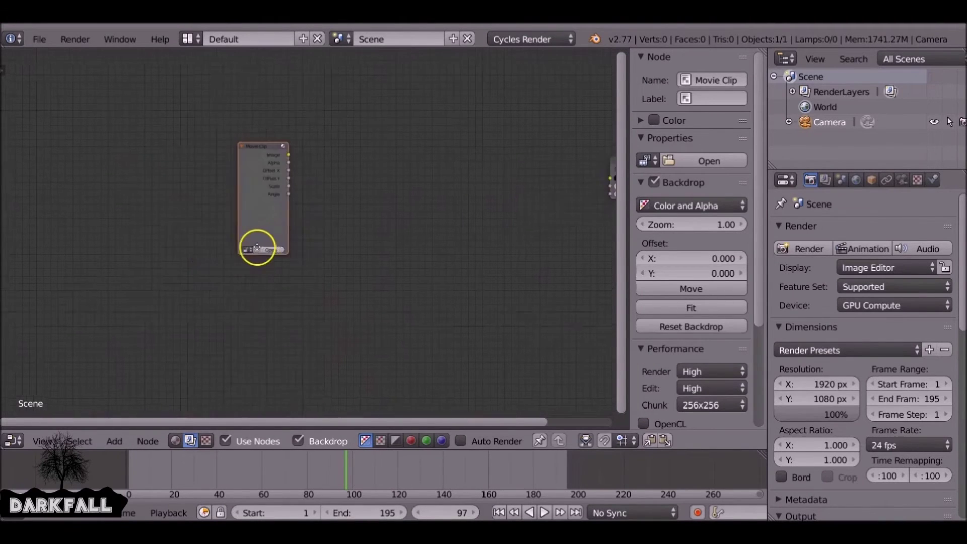
{"action": "left_click", "coordinate": [203, 261]}
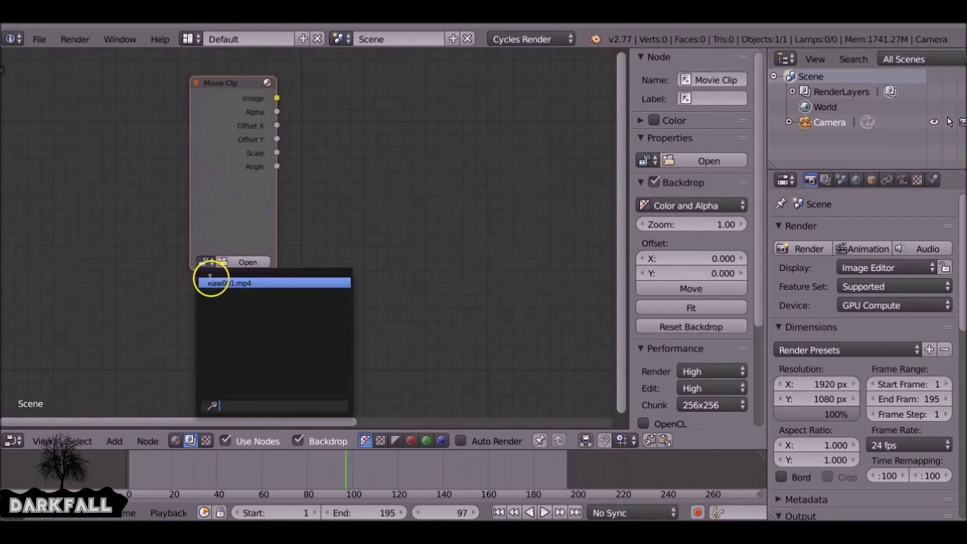
{"action": "left_click", "coordinate": [209, 278]}
{"action": "scroll", "coordinate": [259, 259], "scroll_direction": "down", "scroll_amount": 2}
{"action": "key", "text": "Home"}
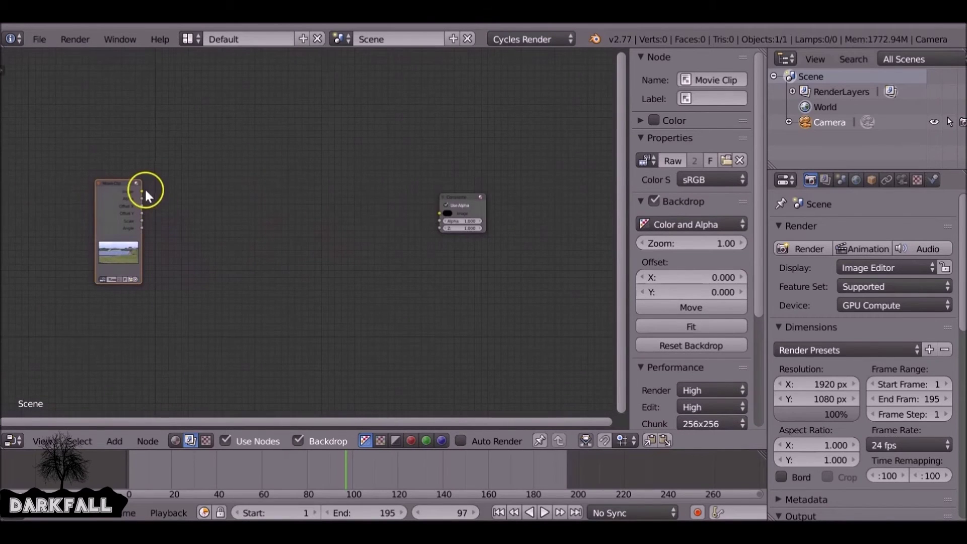
Connect the Movie Clip's image to the Composite node and to a new Viewer node placed above it.
{"action": "left_click_drag", "start_coordinate": [141, 192], "coordinate": [441, 213]}
{"action": "left_click", "coordinate": [113, 181], "text": "ctrl+shift"}
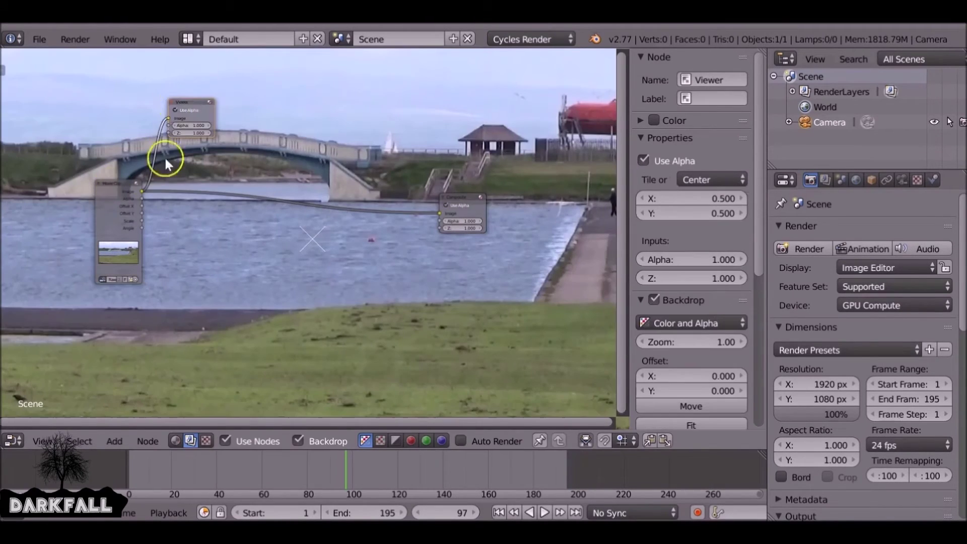
{"action": "left_click_drag", "start_coordinate": [182, 103], "coordinate": [461, 144]}
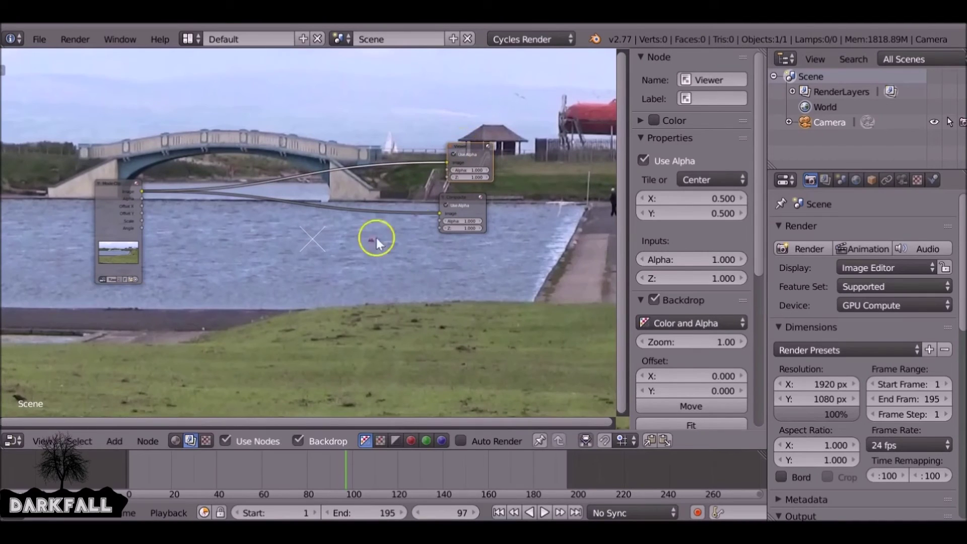
{"action": "key", "text": "shift+a"}
{"action": "mouse_move", "coordinate": [273, 294]}
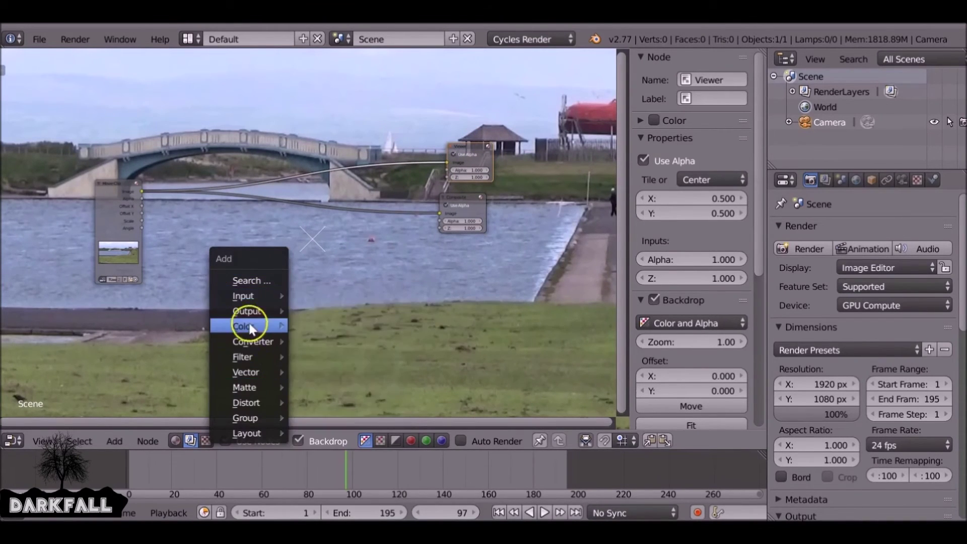
{"action": "mouse_move", "coordinate": [247, 309]}
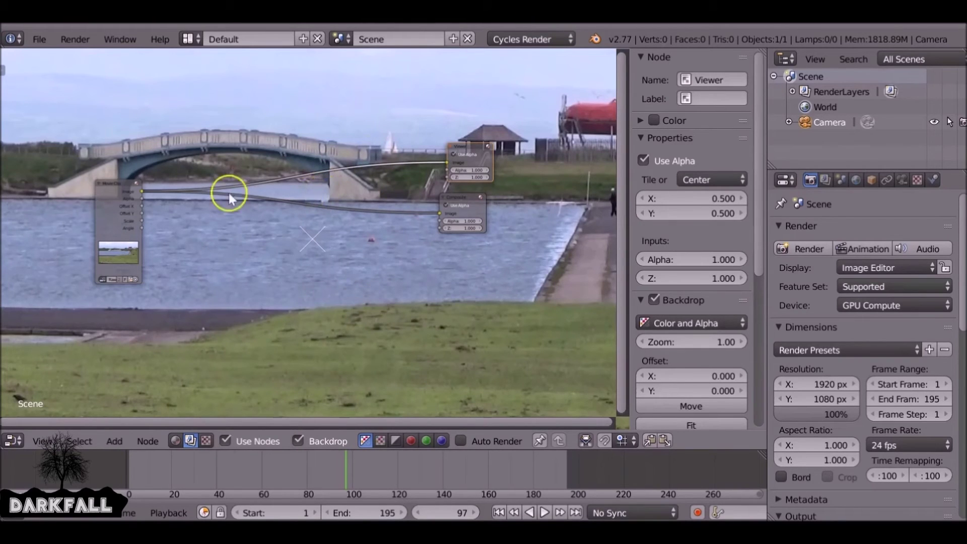
Fit the backdrop to the view and spread the Movie Clip and output nodes to either side of it.
{"action": "left_click", "coordinate": [696, 419]}
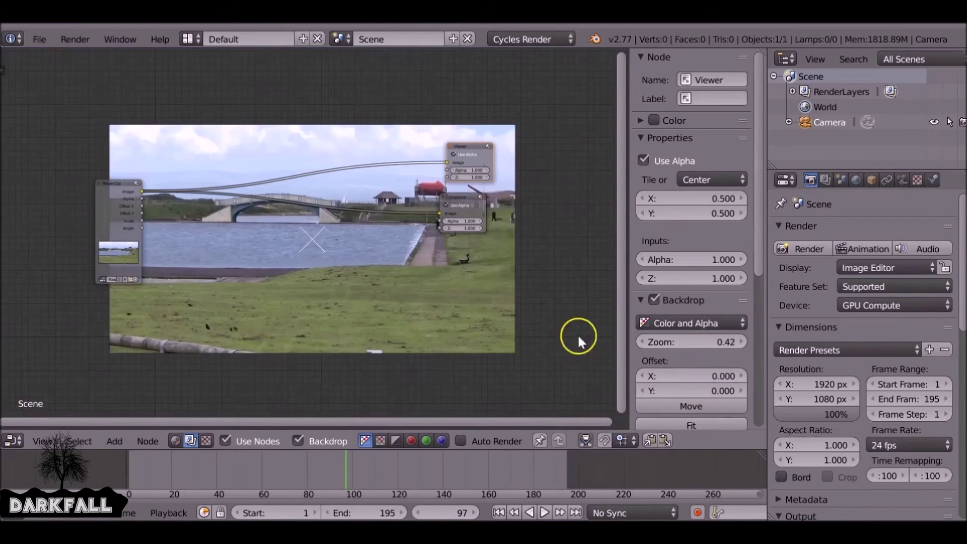
{"action": "left_click_drag", "start_coordinate": [216, 198], "coordinate": [65, 156]}
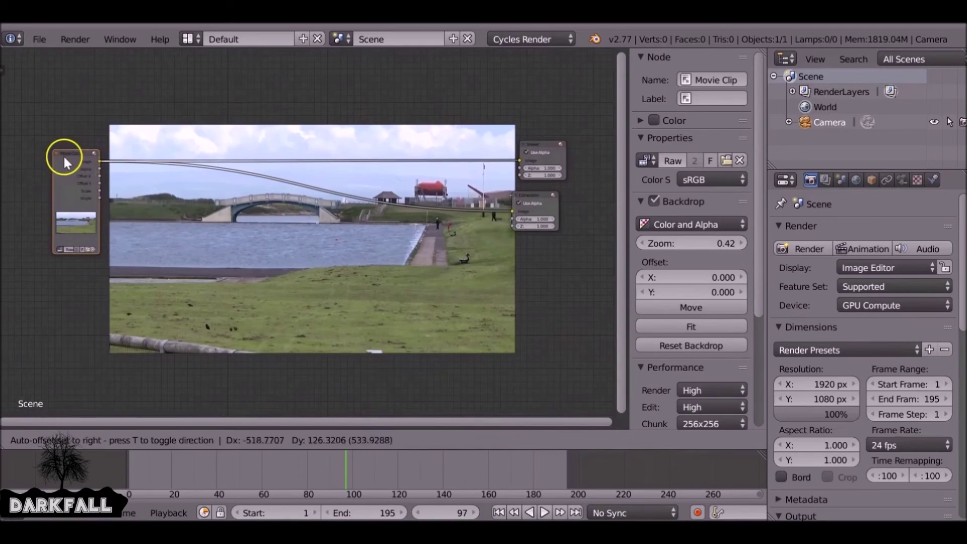
Search for the Stabilize 2D node and place it between the Movie Clip node and the output nodes.
{"action": "key", "text": "shift+a"}
{"action": "mouse_move", "coordinate": [176, 239]}
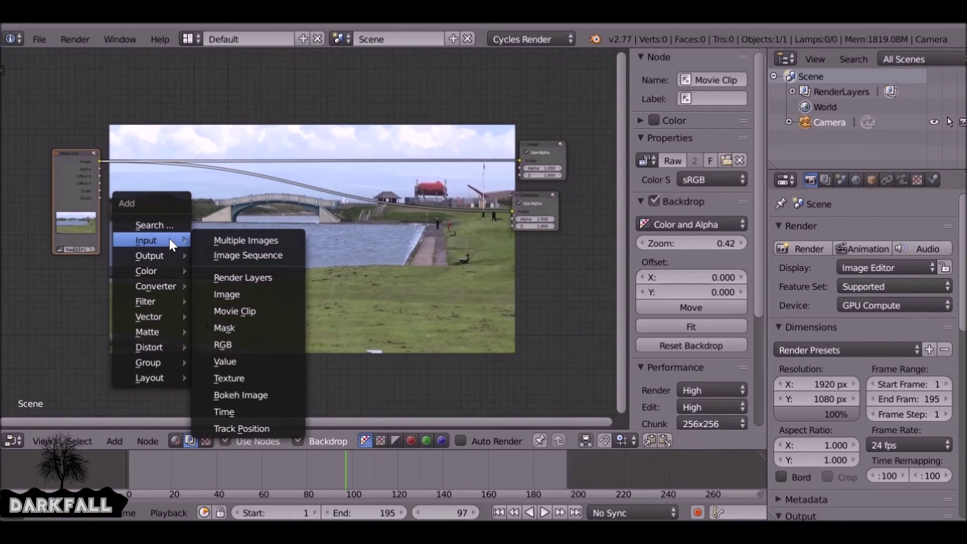
{"action": "left_click", "coordinate": [167, 227]}
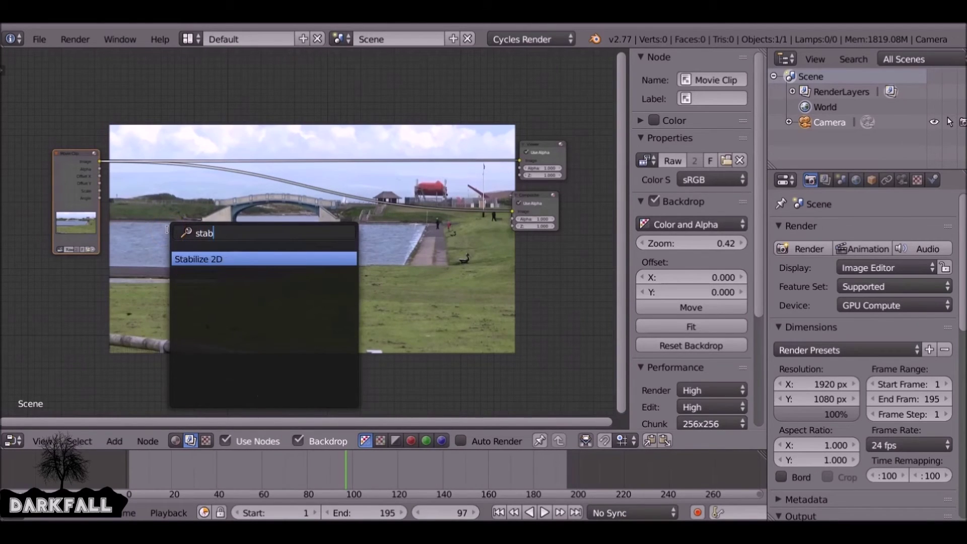
{"action": "key", "text": "Return"}
{"action": "left_click_drag", "start_coordinate": [167, 211], "coordinate": [176, 184]}
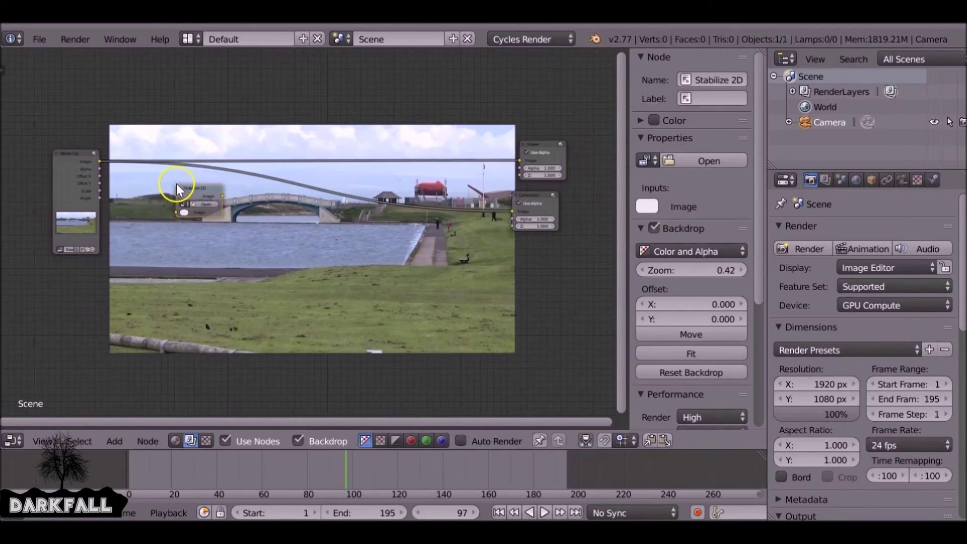
Connect the Movie Clip's image to the Stabilize 2D node and send that node's output to the Viewer.
{"action": "scroll", "coordinate": [176, 184], "scroll_direction": "up", "scroll_amount": 3}
{"action": "middle_click_drag", "start_coordinate": [179, 177], "coordinate": [314, 204]}
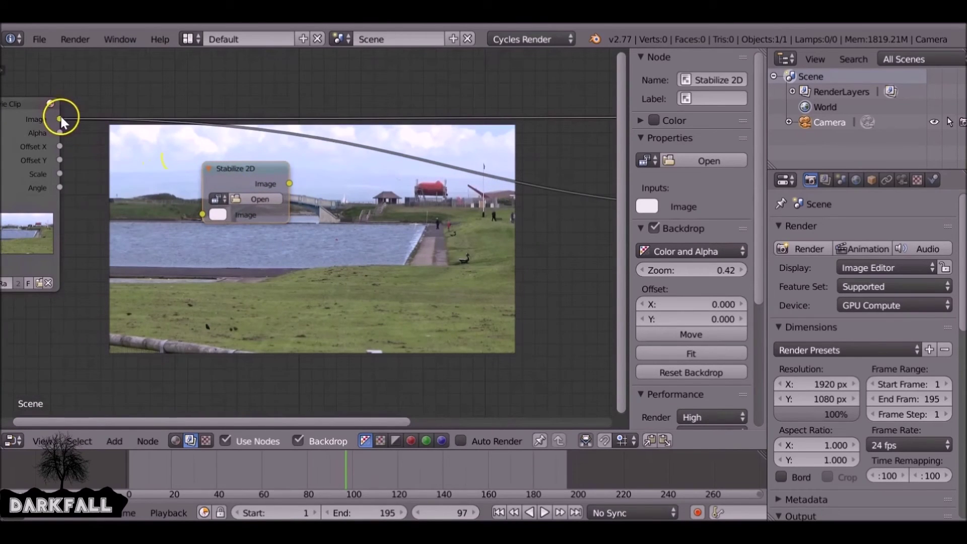
{"action": "left_click_drag", "start_coordinate": [214, 218], "coordinate": [216, 218]}
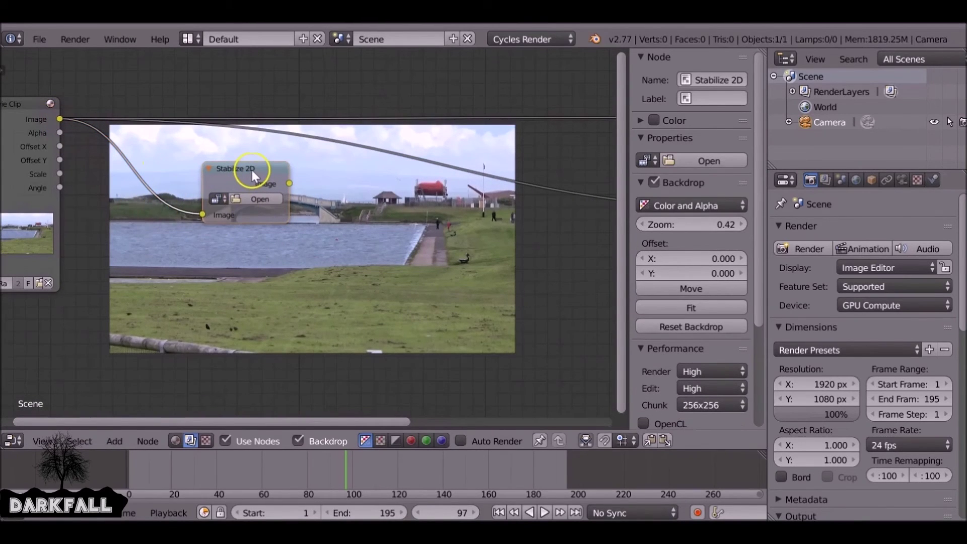
{"action": "left_click", "coordinate": [252, 170], "text": "ctrl+shift"}
Assign Raw001.mp4 to the Stabilize 2D node and scrub to frame 146 to check the stabilized backdrop.
{"action": "left_click", "coordinate": [215, 200]}
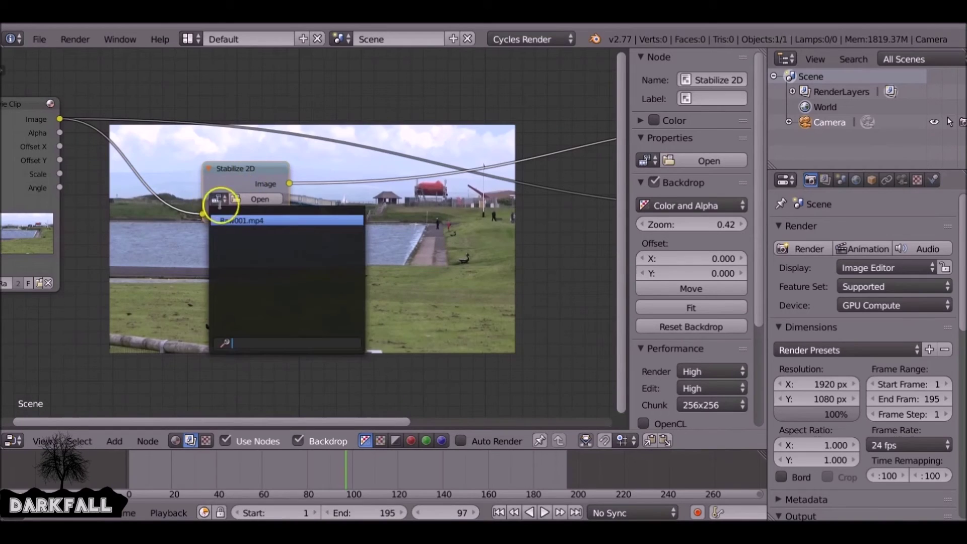
{"action": "left_click", "coordinate": [232, 222]}
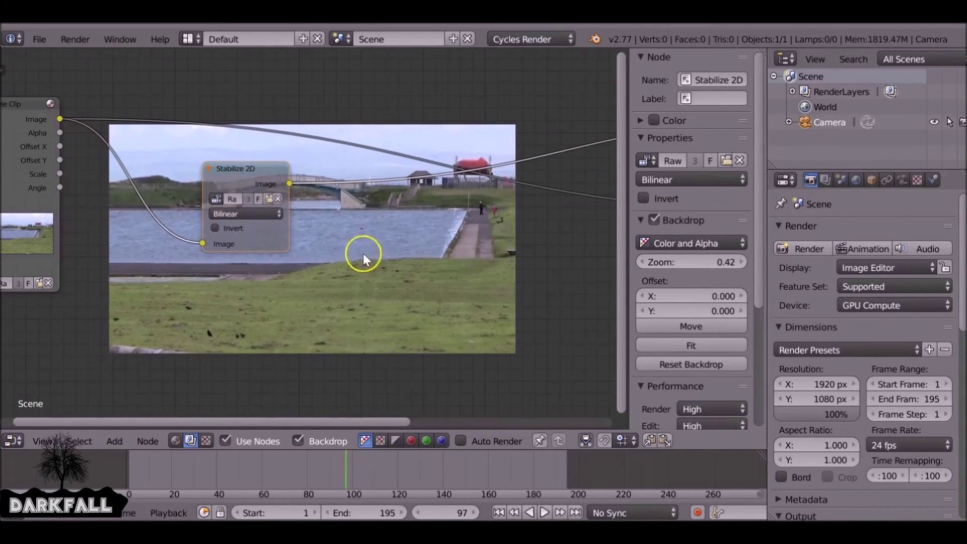
{"action": "middle_click_drag", "start_coordinate": [363, 254], "coordinate": [242, 231]}
{"action": "left_click_drag", "start_coordinate": [384, 467], "coordinate": [456, 463]}
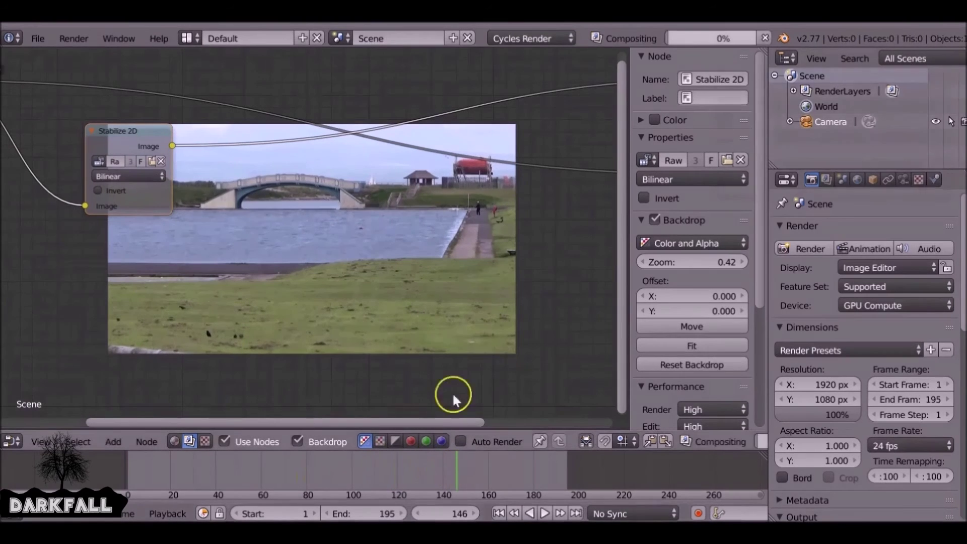
Add a Mix node and insert it into the link between the Stabilize 2D node and the Viewer.
{"action": "scroll", "coordinate": [388, 219], "scroll_direction": "down", "scroll_amount": 3}
{"action": "middle_click_drag", "start_coordinate": [388, 219], "coordinate": [312, 268]}
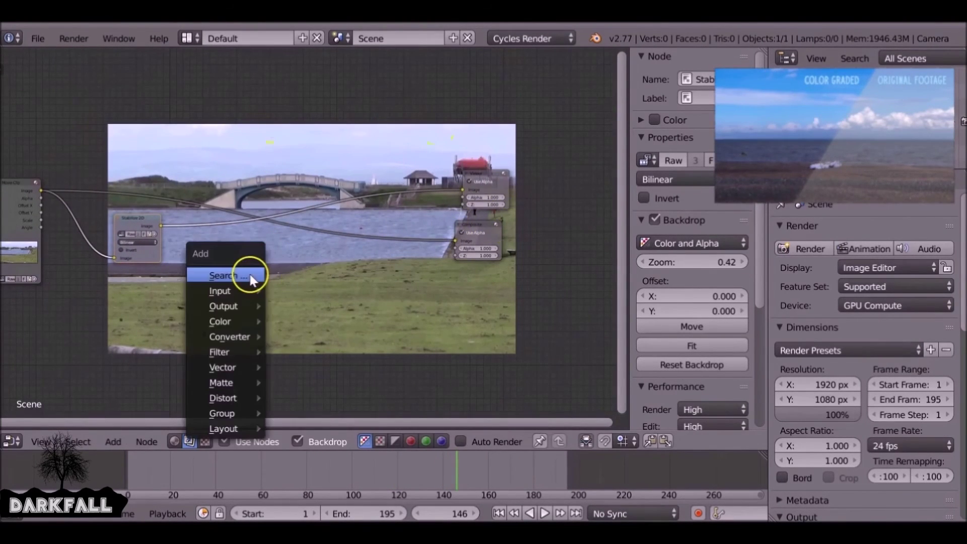
{"action": "mouse_move", "coordinate": [268, 323]}
{"action": "left_click", "coordinate": [312, 137]}
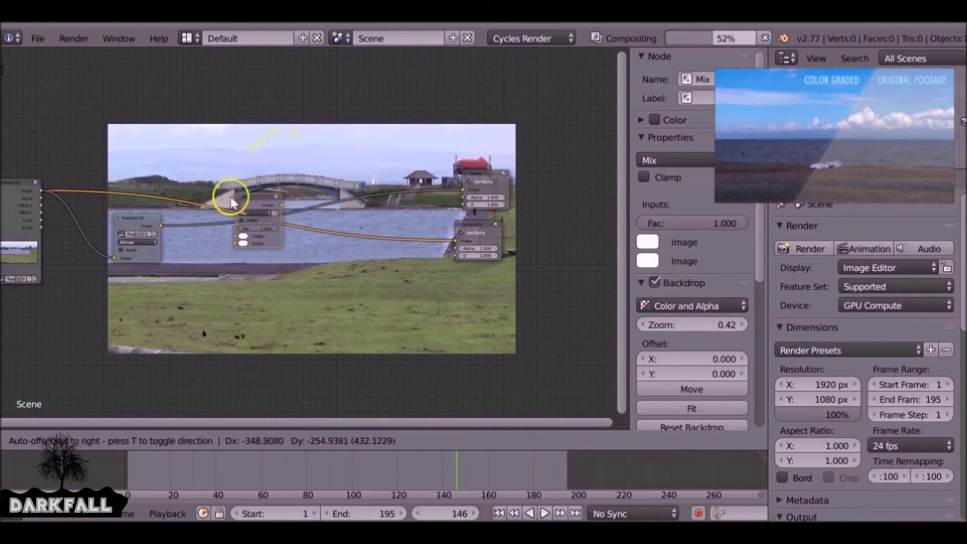
{"action": "left_click", "coordinate": [286, 209]}
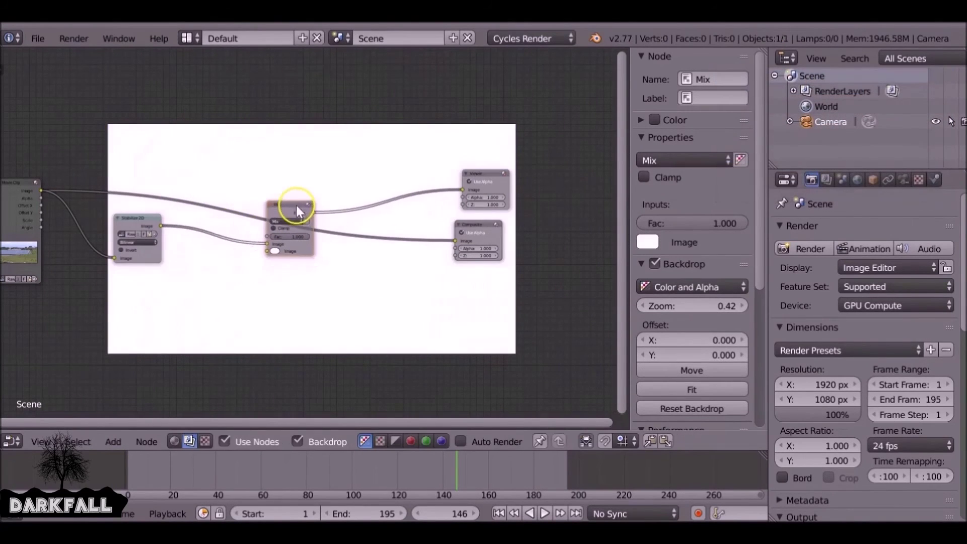
Feed the Mix node from a Hue Saturation Value node with saturation 0 and blend them as Soft Light with a factor of 0.436.
{"action": "key", "text": "shift+a"}
{"action": "mouse_move", "coordinate": [190, 319]}
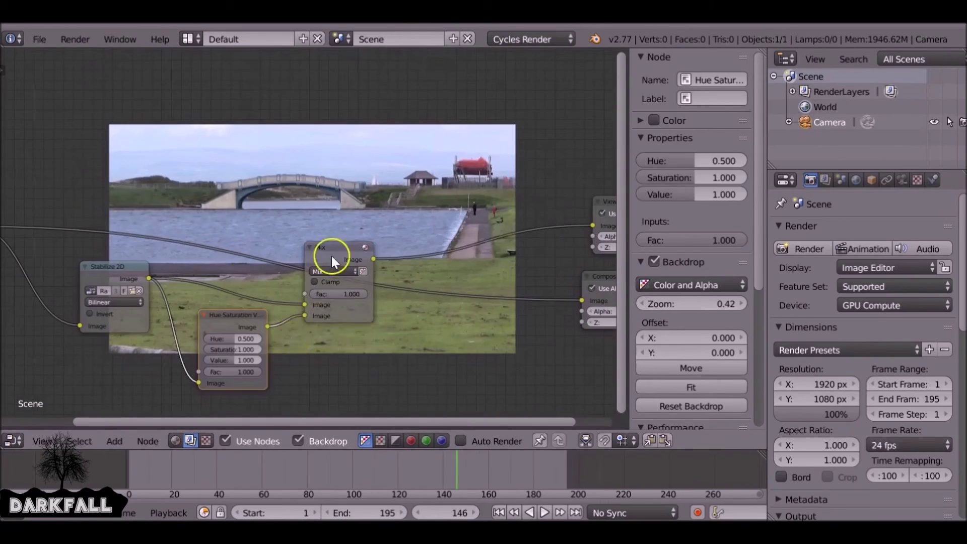
{"action": "left_click", "coordinate": [351, 313]}
Insert a Filter node after the Soft Light node and set it to Sharpen with a factor of 0.2.
{"action": "left_click", "coordinate": [343, 129]}
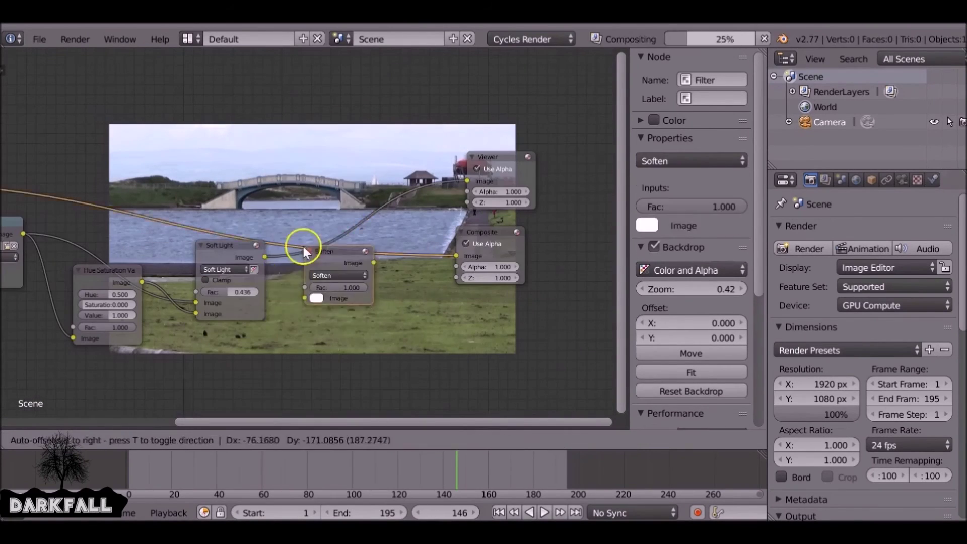
{"action": "left_click", "coordinate": [303, 246]}
{"action": "left_click", "coordinate": [336, 280]}
{"action": "type", "text": "0.2"}
{"action": "key", "text": "Return"}
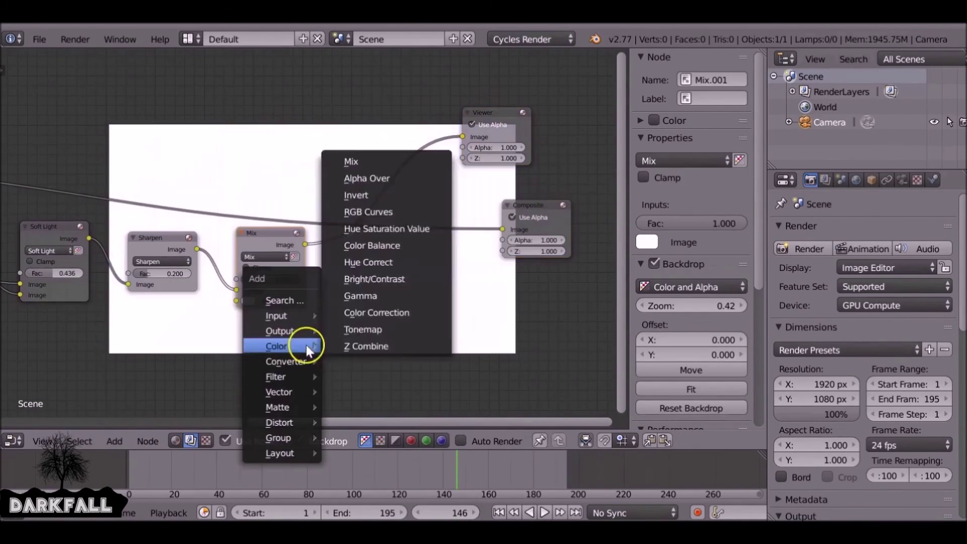
Build a vignette by feeding an oval mask image, scaled to Render Size, into a second Mix node, and add a blur to soften it.
{"action": "mouse_move", "coordinate": [282, 315]}
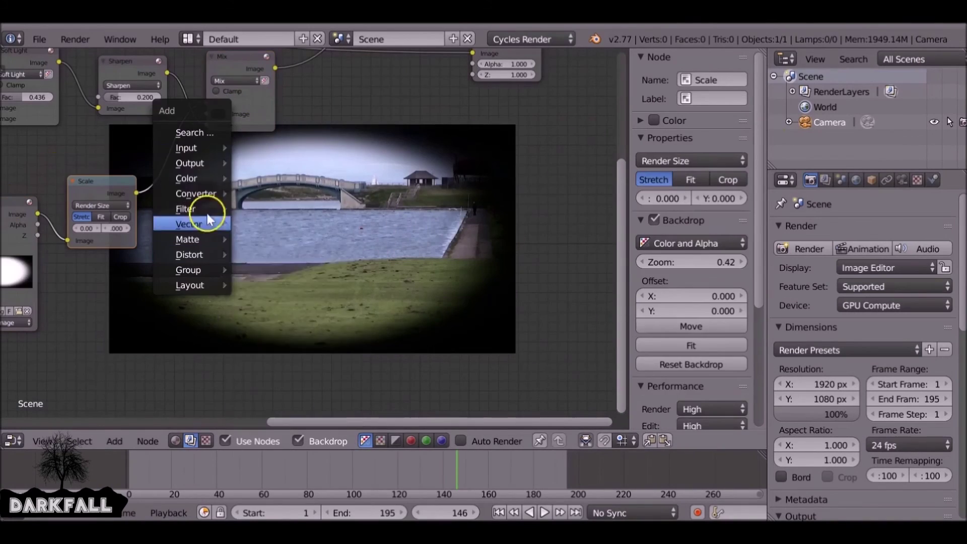
{"action": "left_click", "coordinate": [261, 226]}
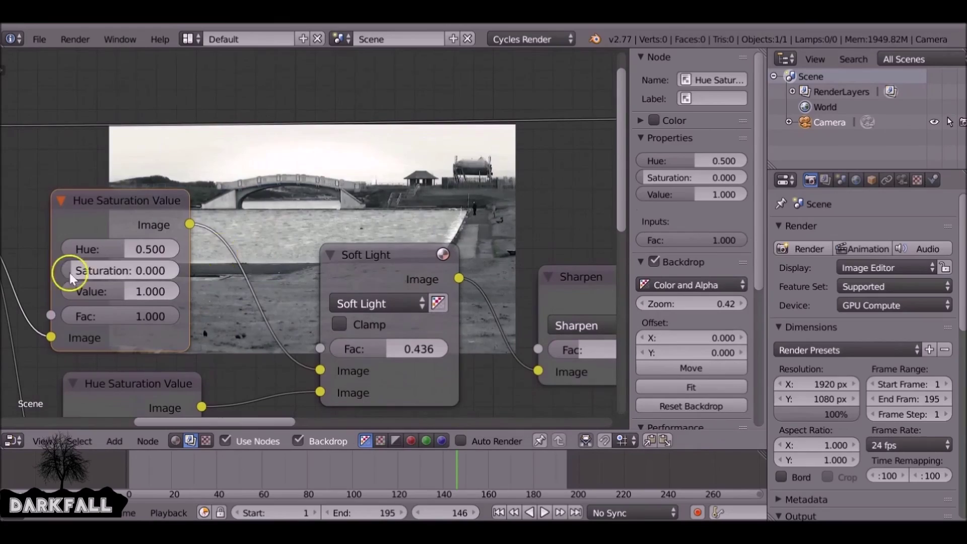
Raise the saturation of the upper Hue Saturation Value node feeding the Soft Light node.
{"action": "left_click_drag", "start_coordinate": [76, 270], "coordinate": [132, 271]}
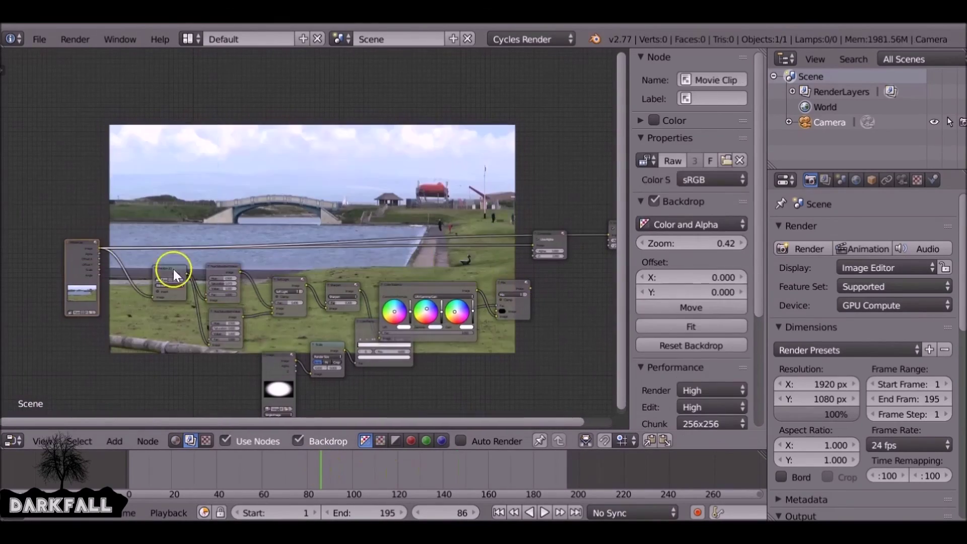